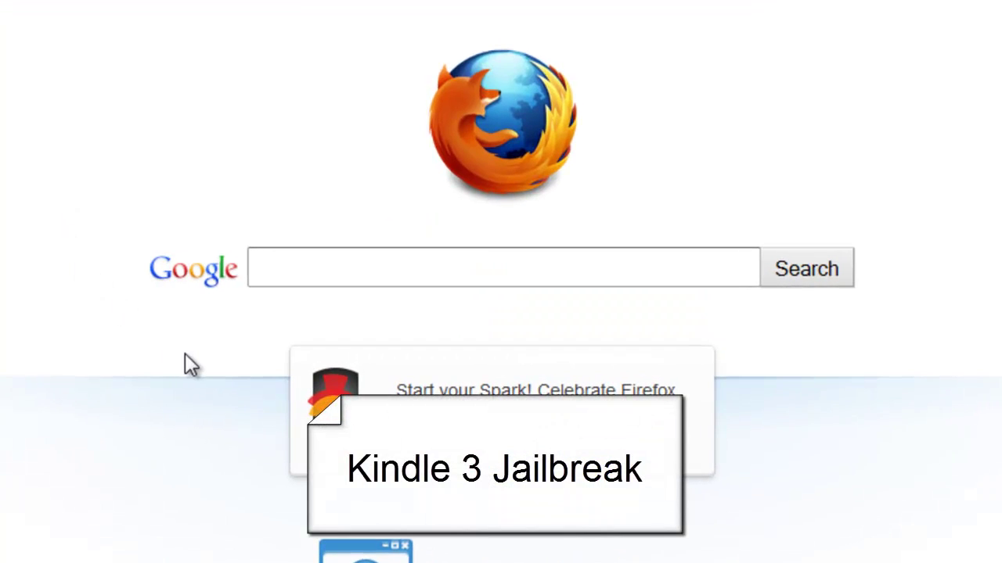
Step: Search Google for 'kindle 3 jailbreak'
type("ki")
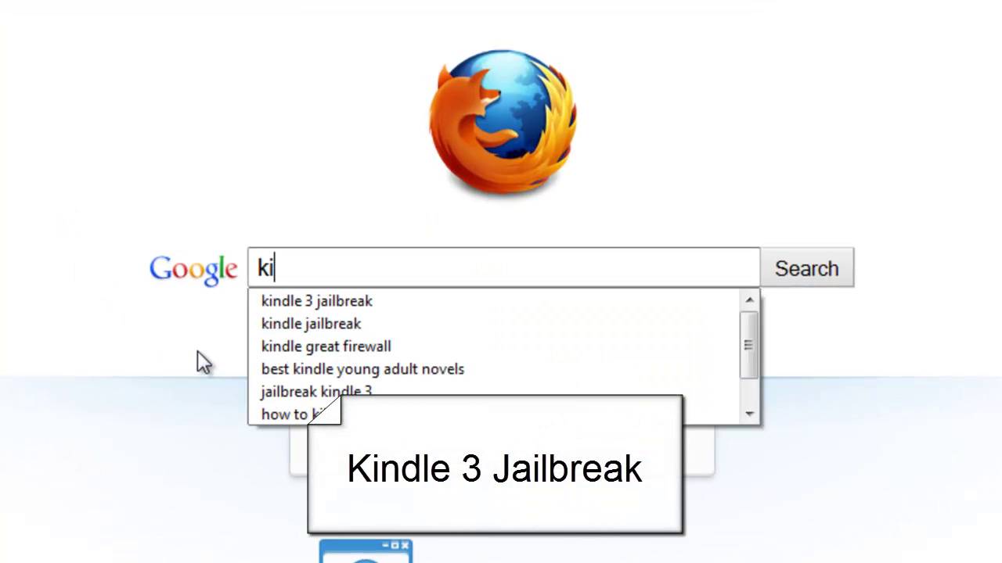
type("ndle 3 jailb")
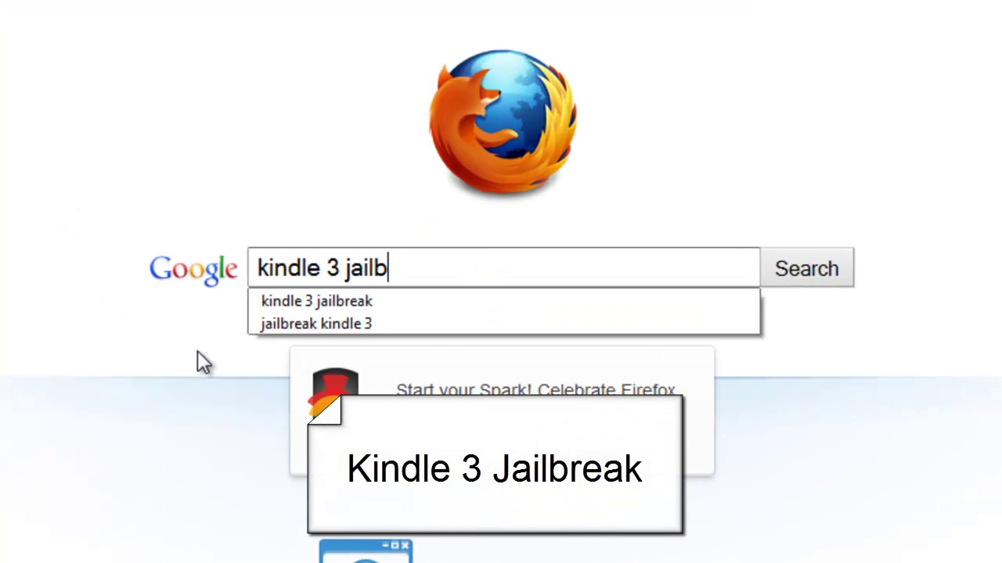
type("reak")
key("Escape")
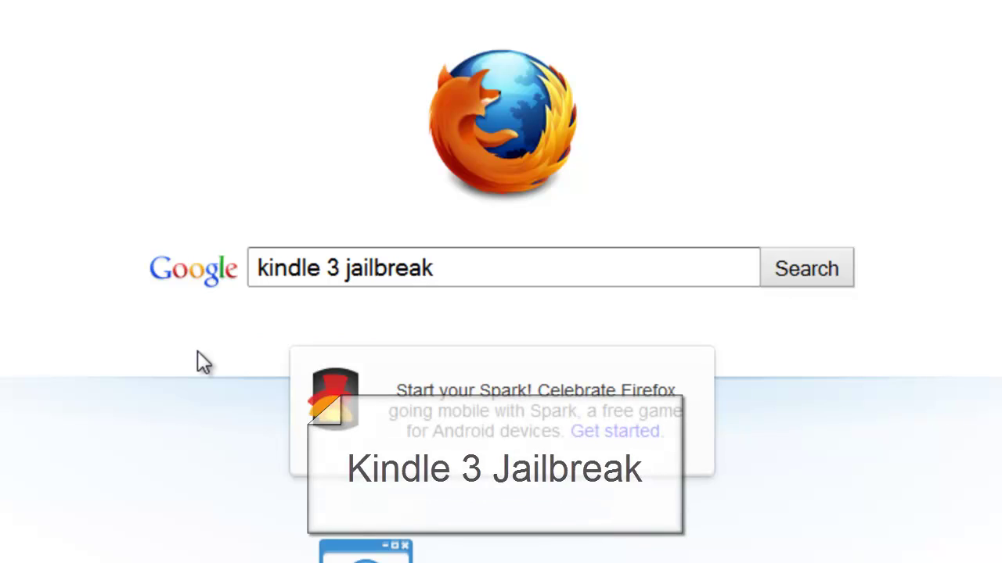
key("Return")
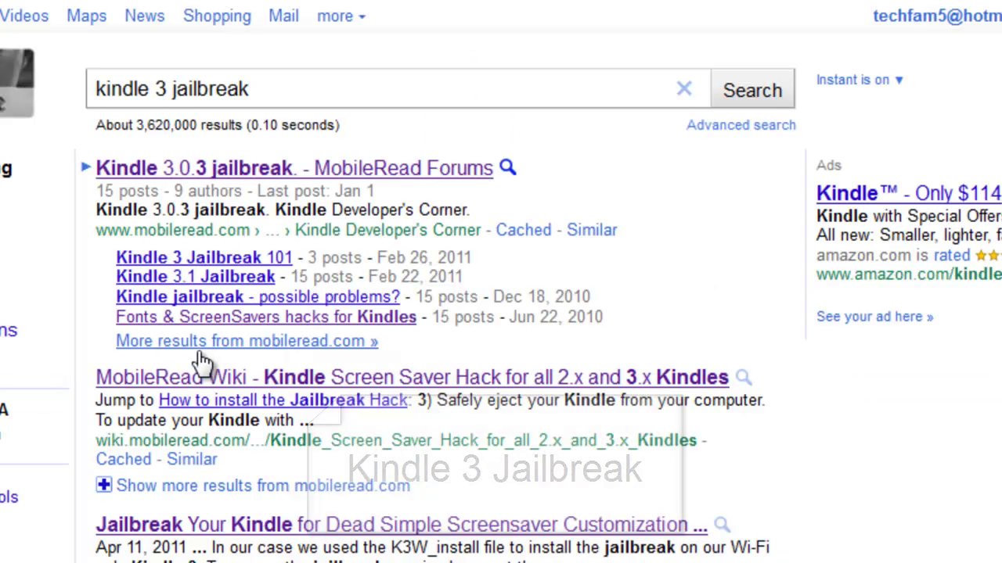
Step: Open the MobileRead 'Fonts & ScreenSavers hacks for Kindles' thread and scroll to its attached files
left_click(232, 318)
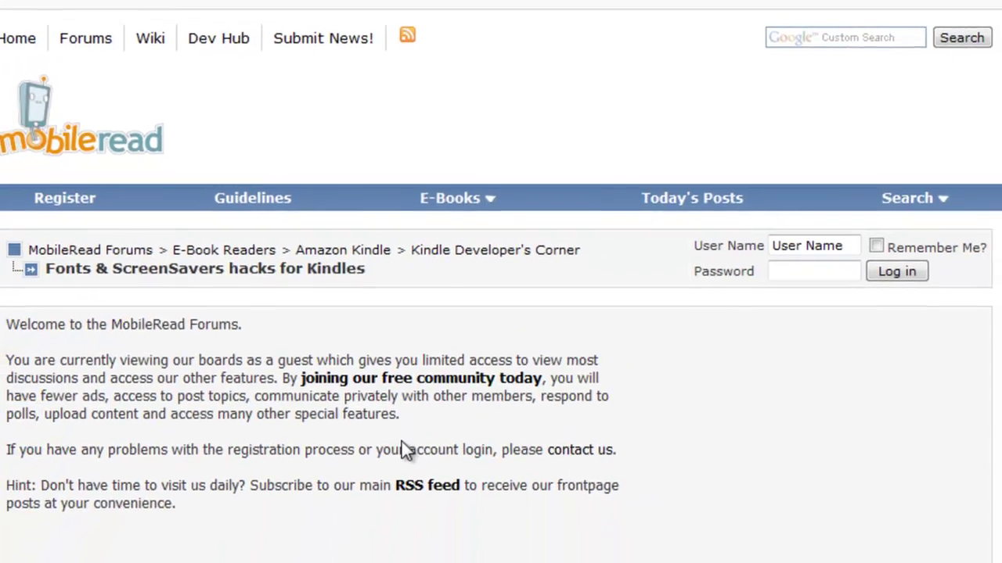
scroll(403, 438, "down", 10)
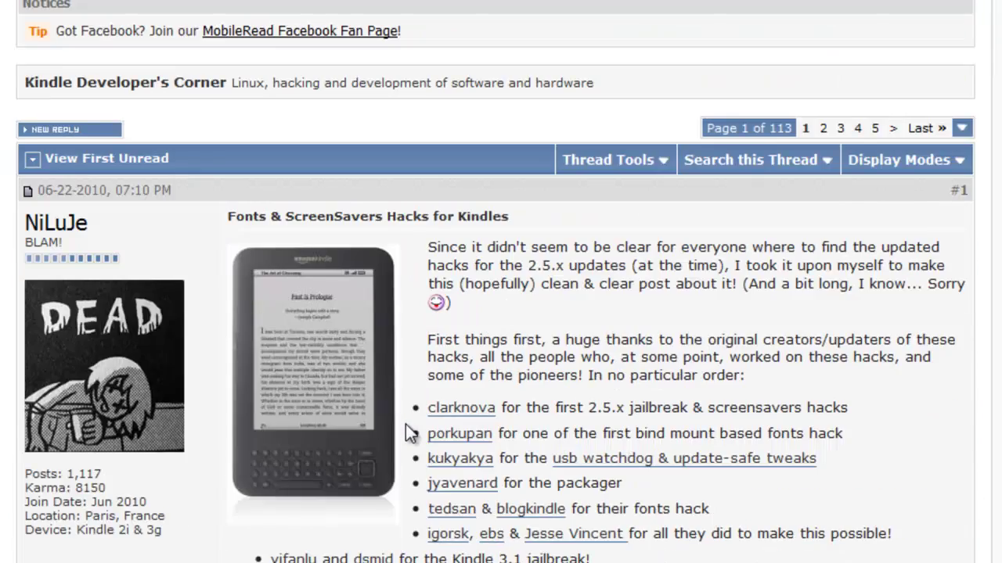
scroll(406, 424, "down", 10)
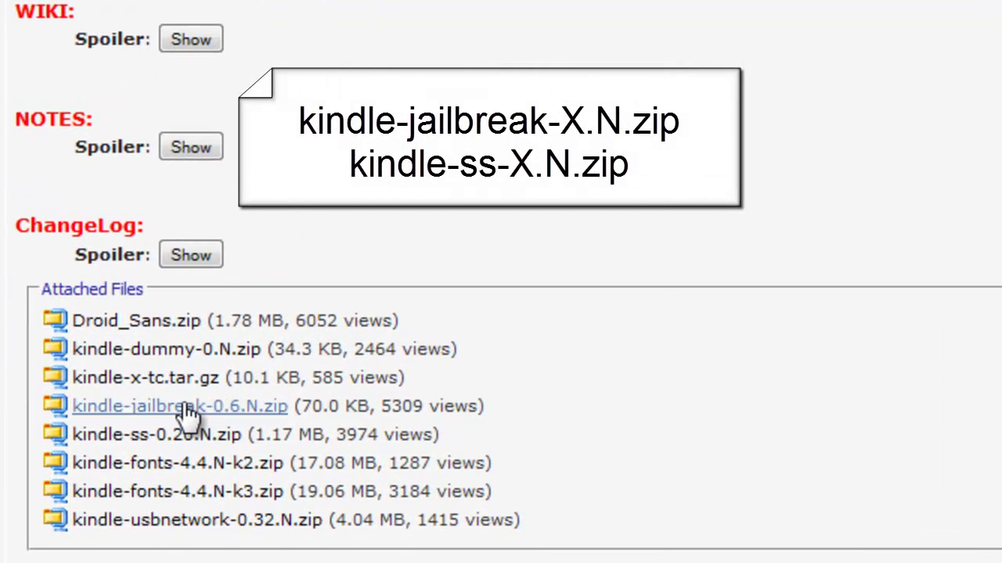
Step: Open the kindle-jailbreak-0.6.N.zip attachment in Windows Explorer
left_click(188, 407)
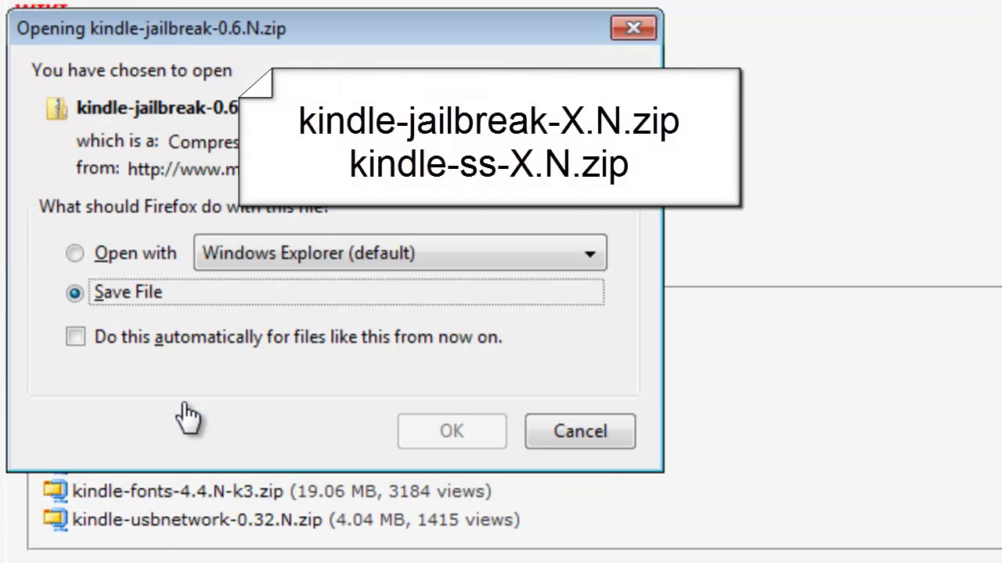
left_click(83, 259)
left_click(432, 414)
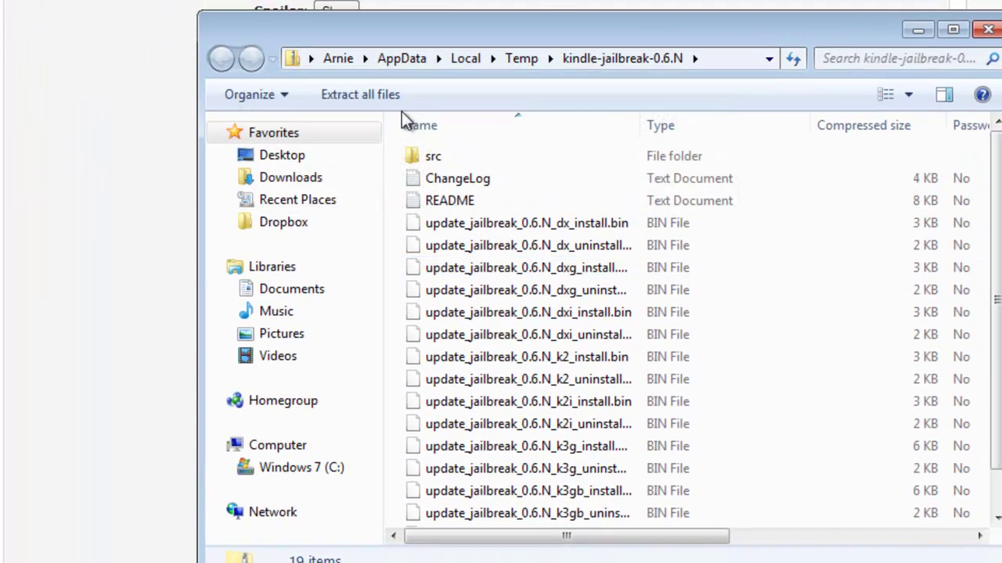
Step: Extract all the archive's files into a new Desktop\jailbreak folder
left_click(389, 96)
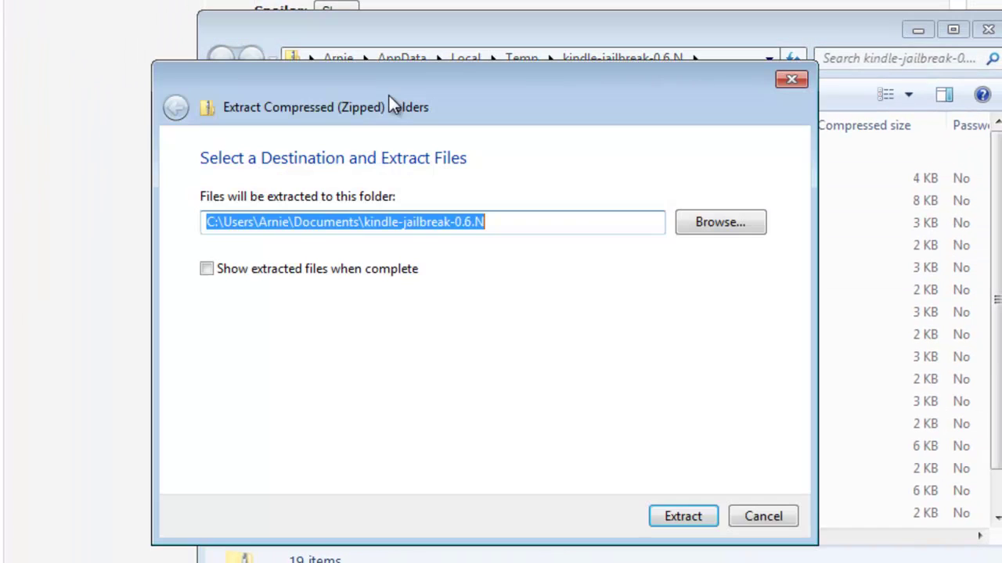
left_click(701, 224)
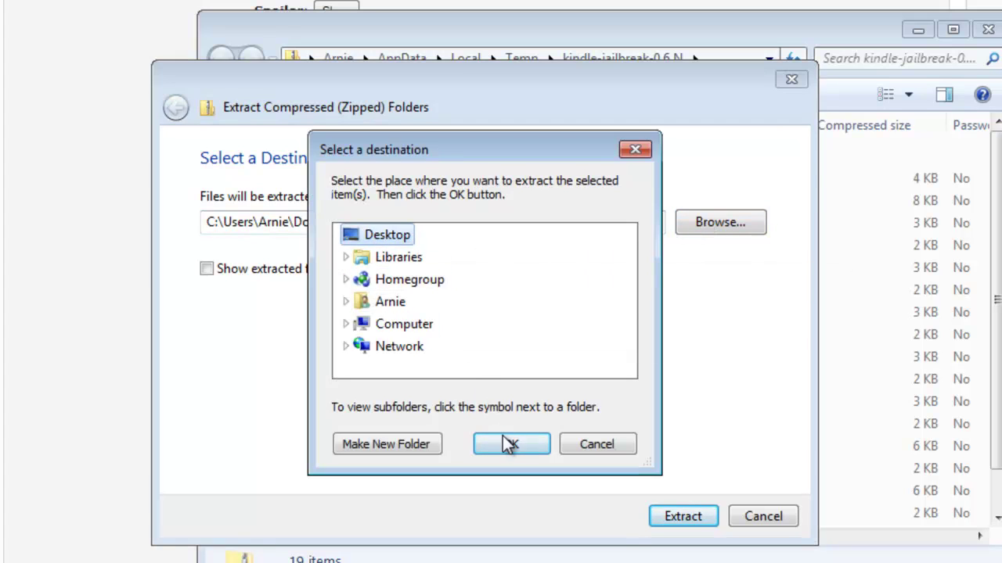
left_click(509, 443)
type("\\jailbreak")
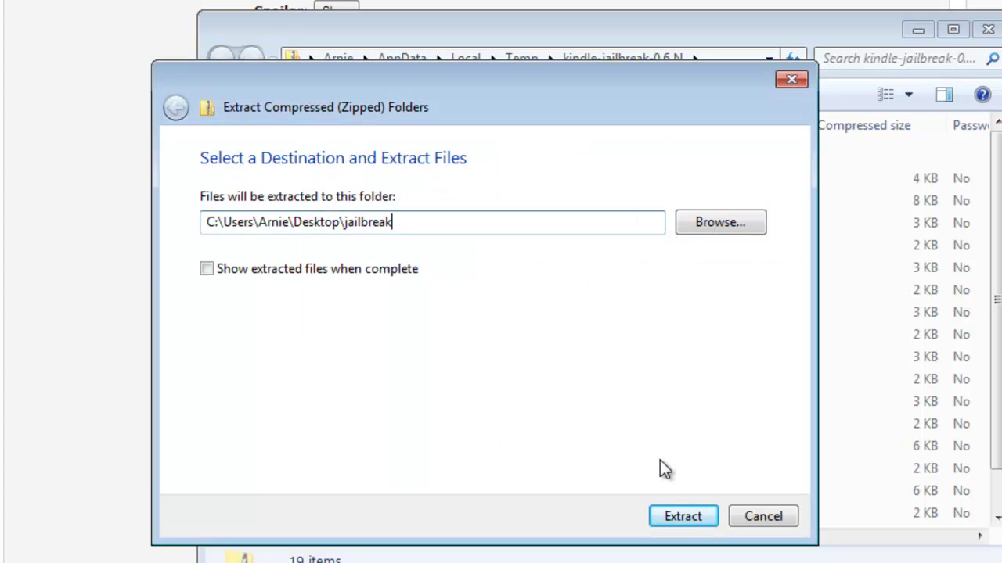
left_click(680, 513)
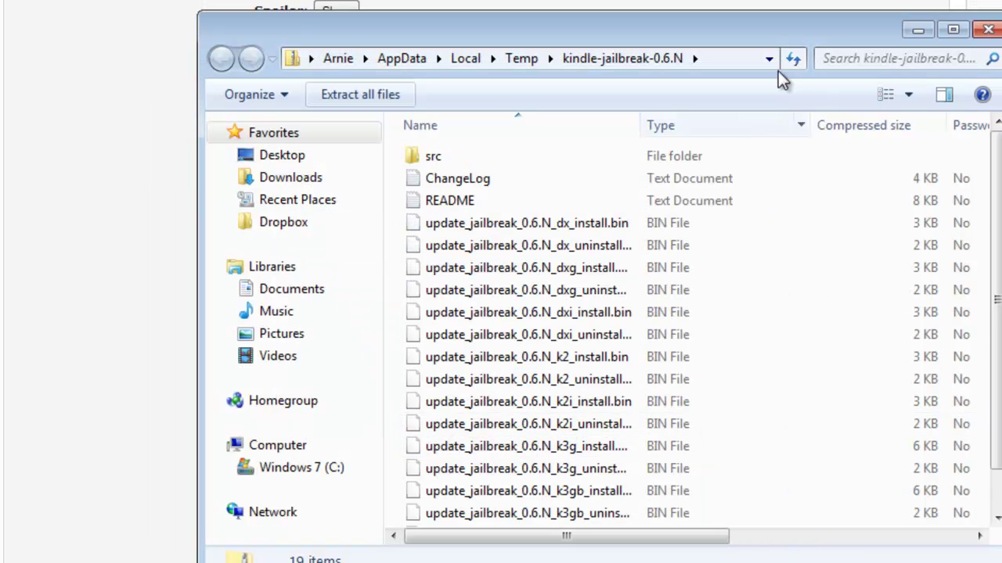
Step: Close the jailbreak archive and open kindle-ss-0.20.N.zip in Windows Explorer
left_click(986, 31)
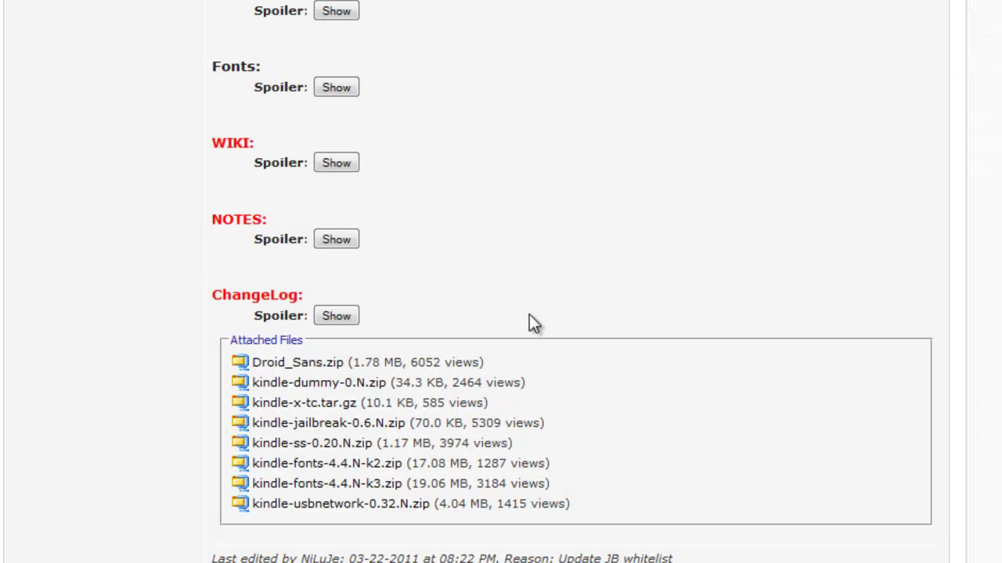
left_click(350, 444)
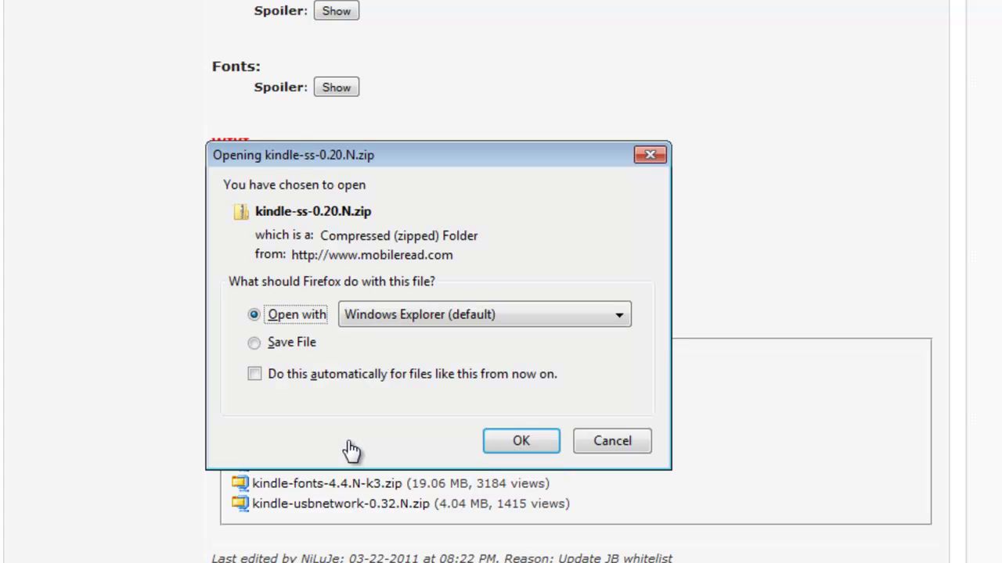
left_click(512, 442)
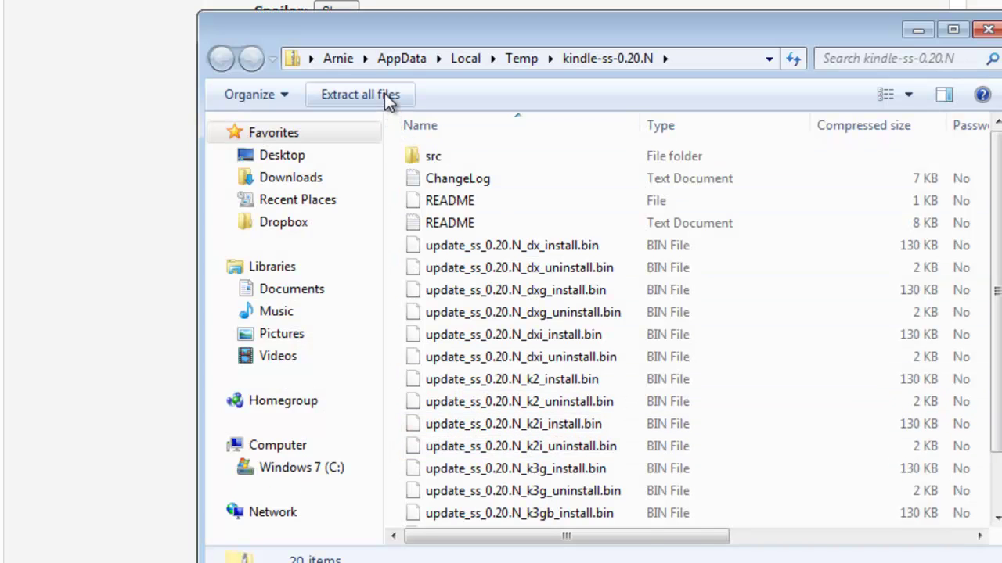
Step: Extract all the screensaver archive's files into a new ss folder on the Desktop
left_click(386, 95)
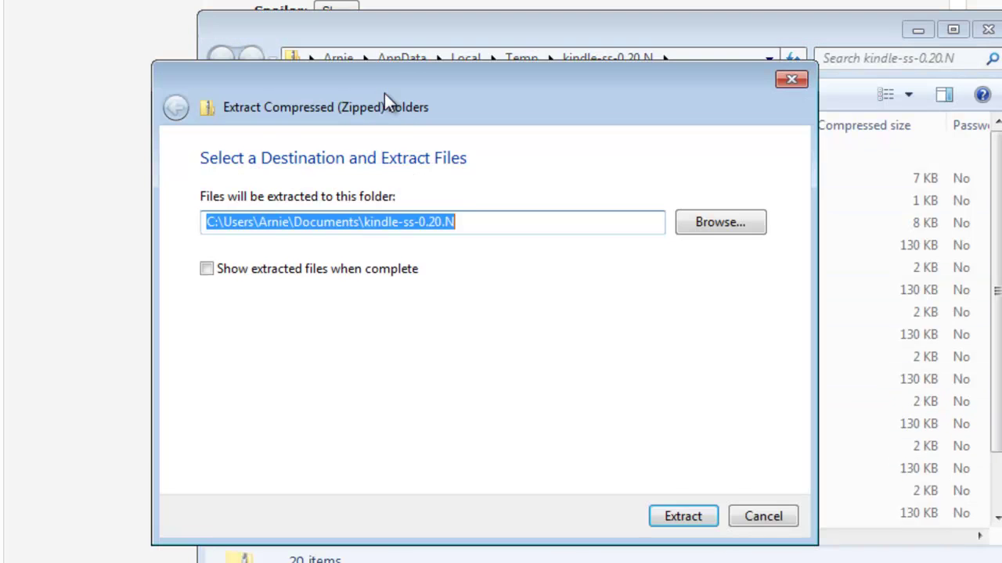
left_click(731, 222)
left_click(512, 443)
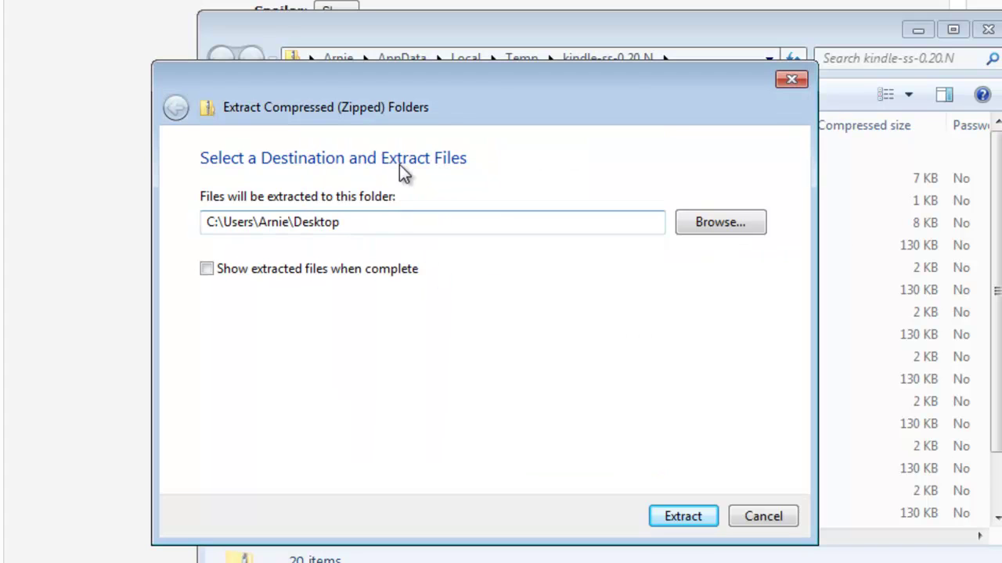
type("\\ss")
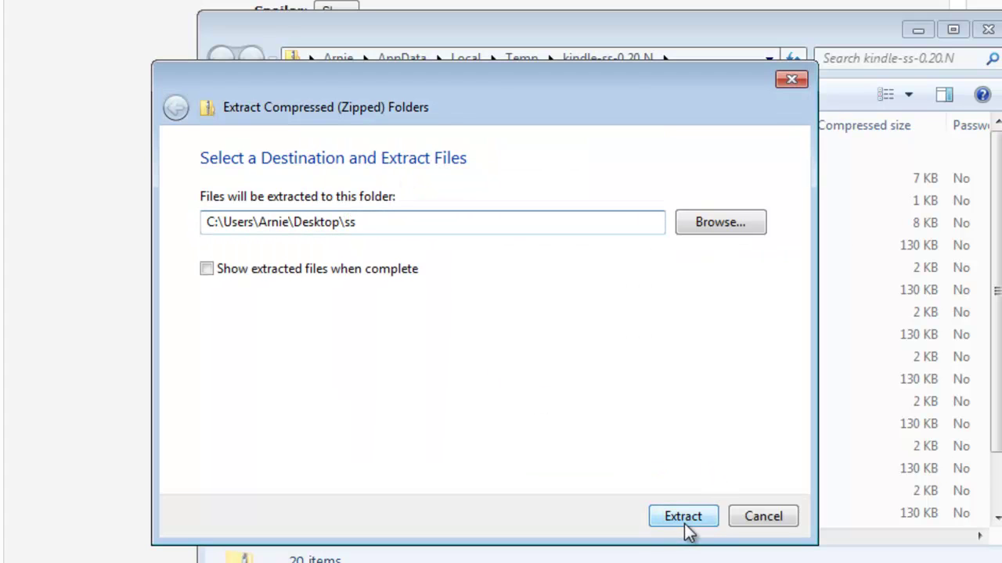
left_click(685, 526)
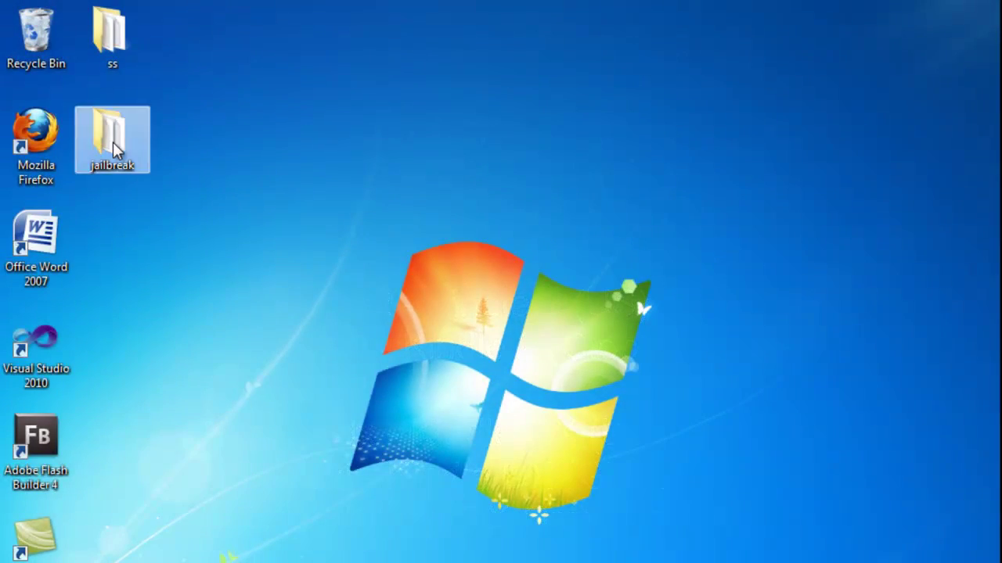
Step: Move the k3g install and uninstall .bin files from the jailbreak folder to the desktop, then close it
double_click(115, 150)
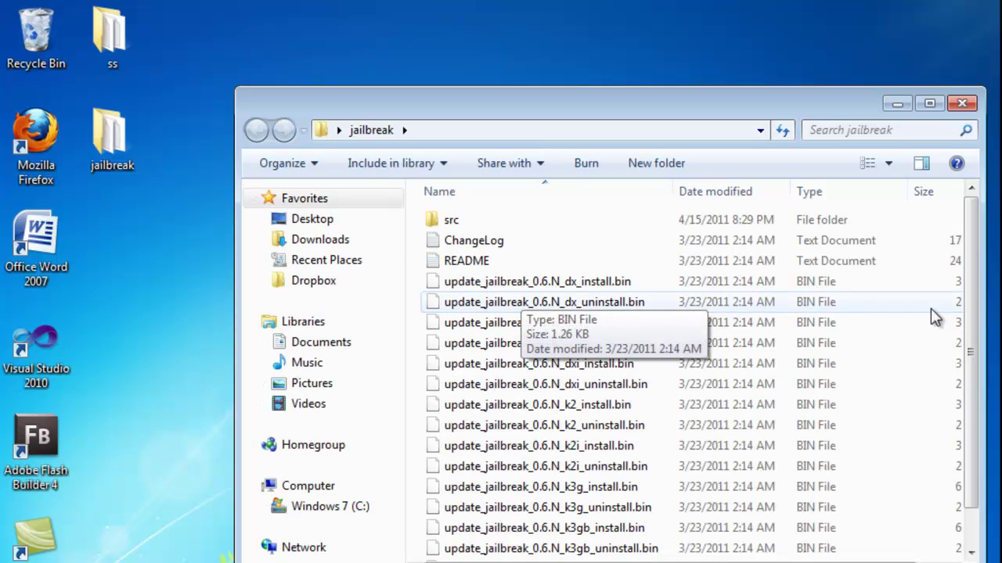
left_click_drag(970, 290, 975, 314)
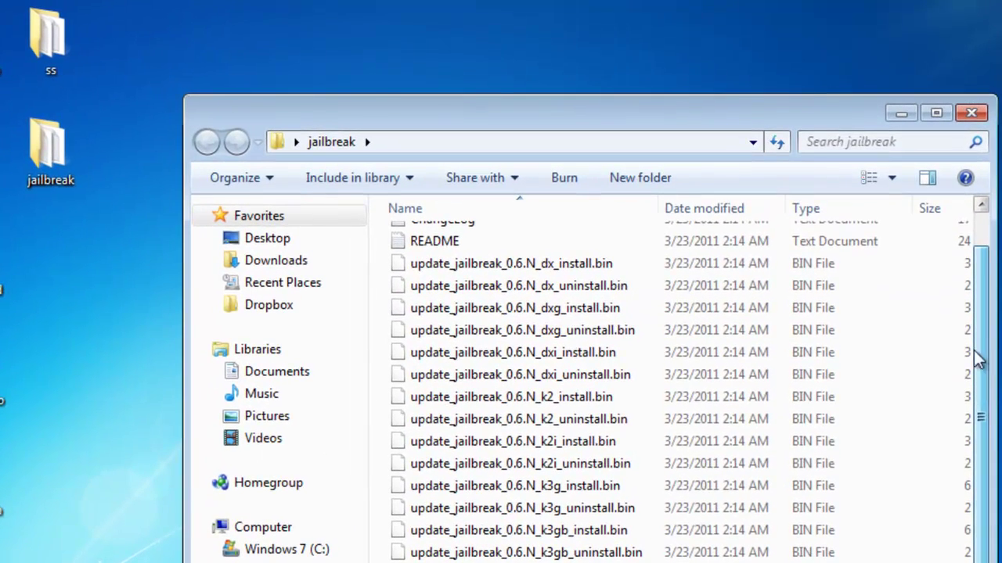
left_click(593, 482)
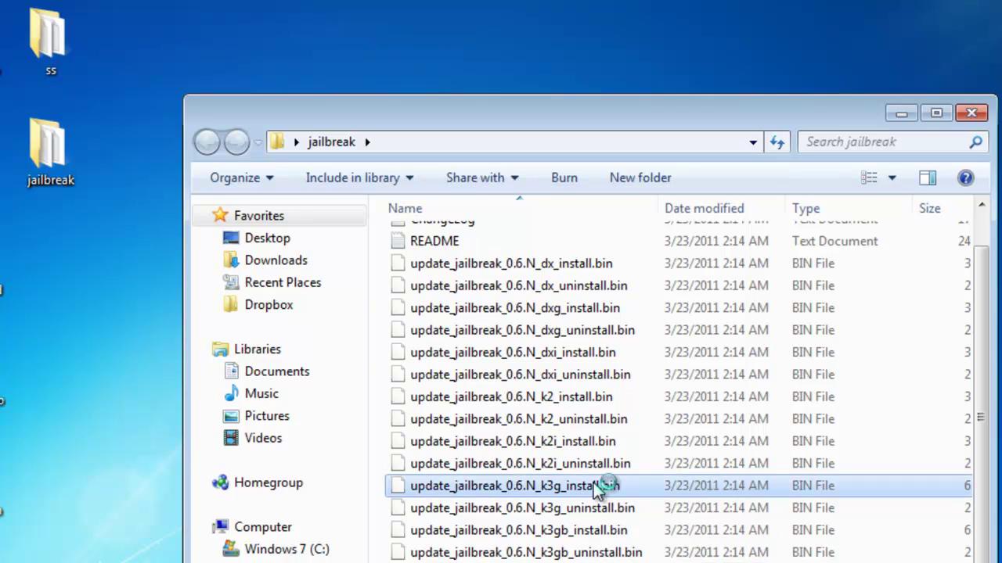
left_click(564, 507, "ctrl")
left_click_drag(564, 507, 97, 417)
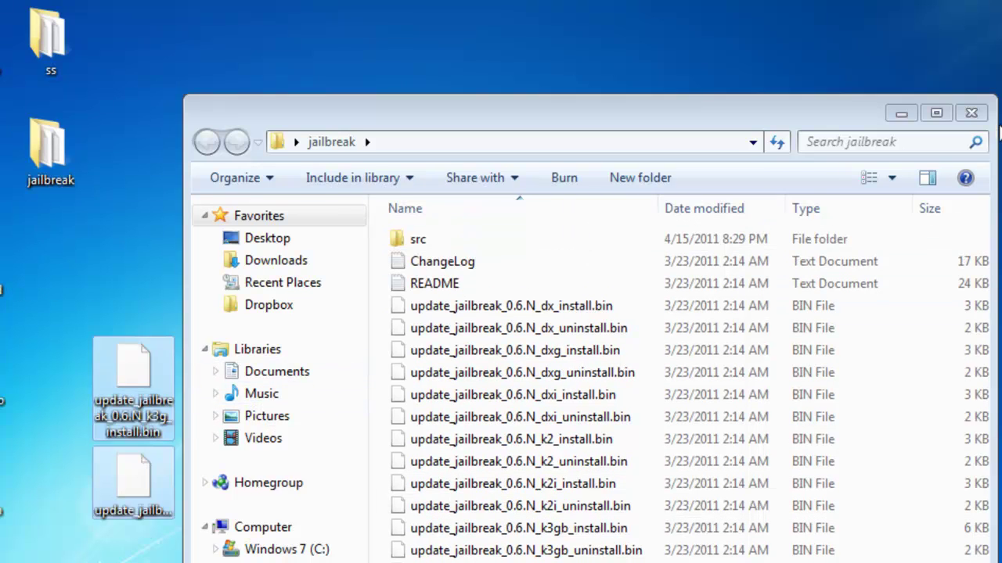
left_click(971, 113)
Step: Move the k3g install and uninstall .bin files from the ss folder to the desktop, then close it
double_click(53, 41)
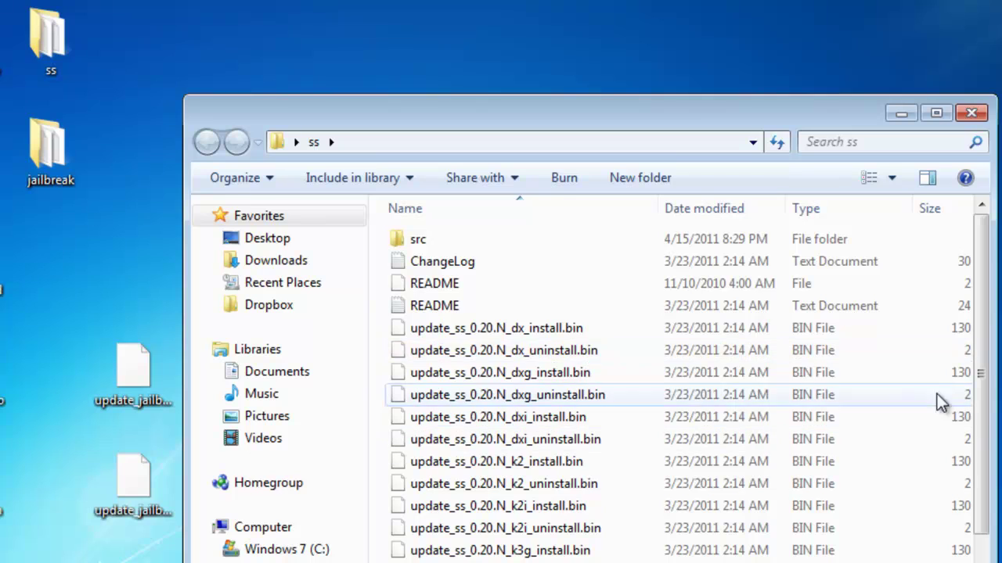
left_click_drag(984, 383, 981, 458)
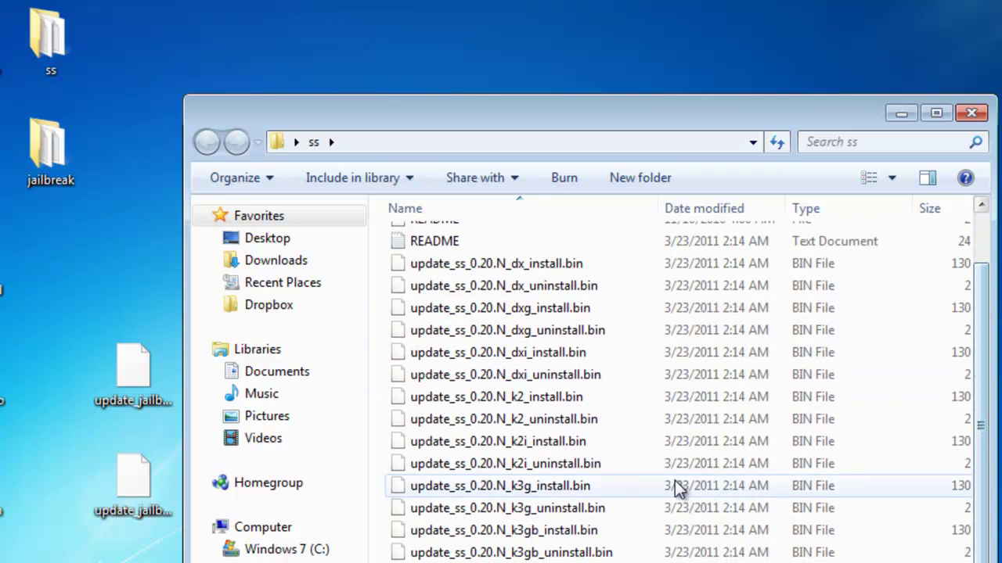
double_click(614, 492)
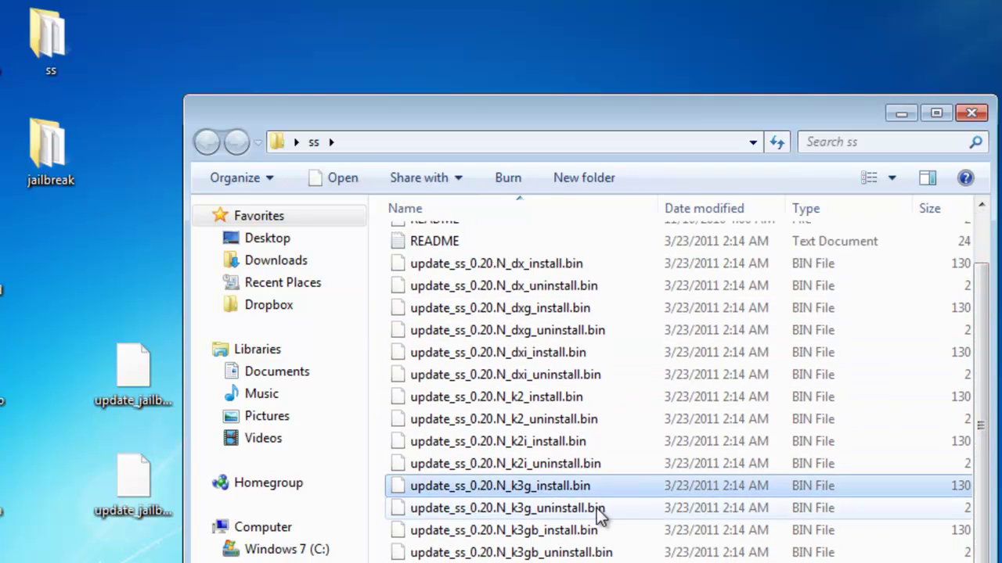
left_click(596, 508)
left_click_drag(566, 484, 108, 289)
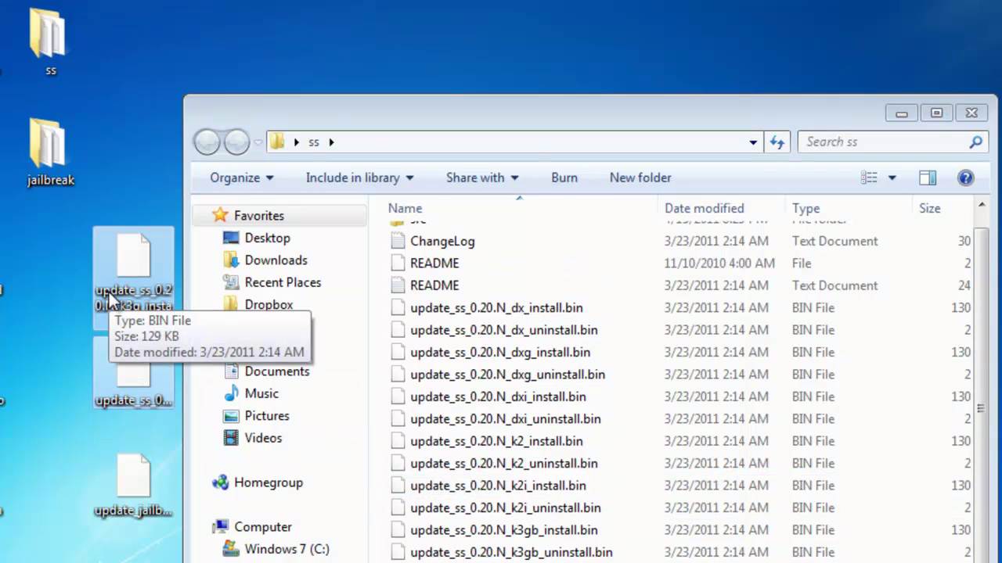
left_click(971, 114)
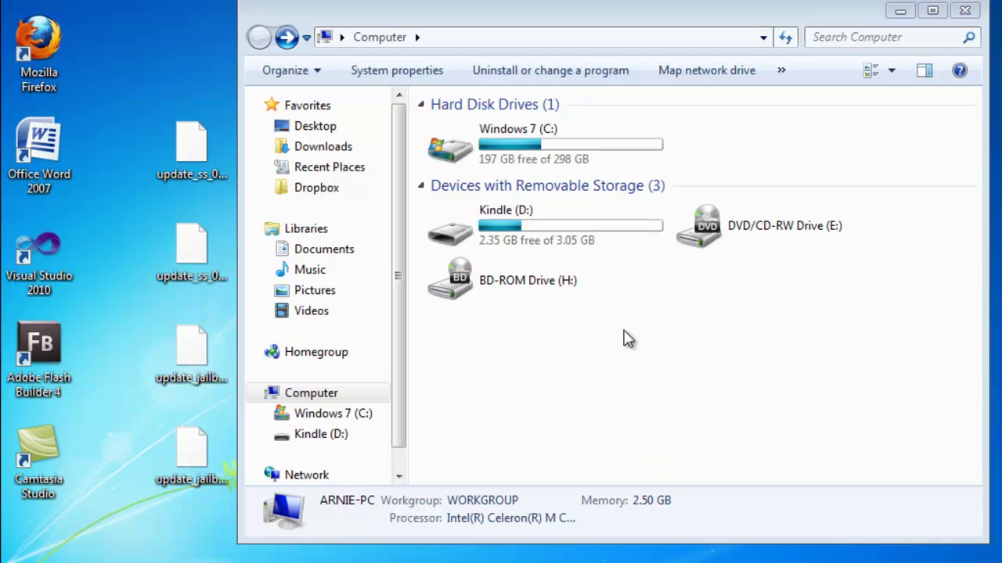
Step: Open Kindle (D:) and drag the desktop's k3g jailbreak install .bin file onto it
double_click(588, 242)
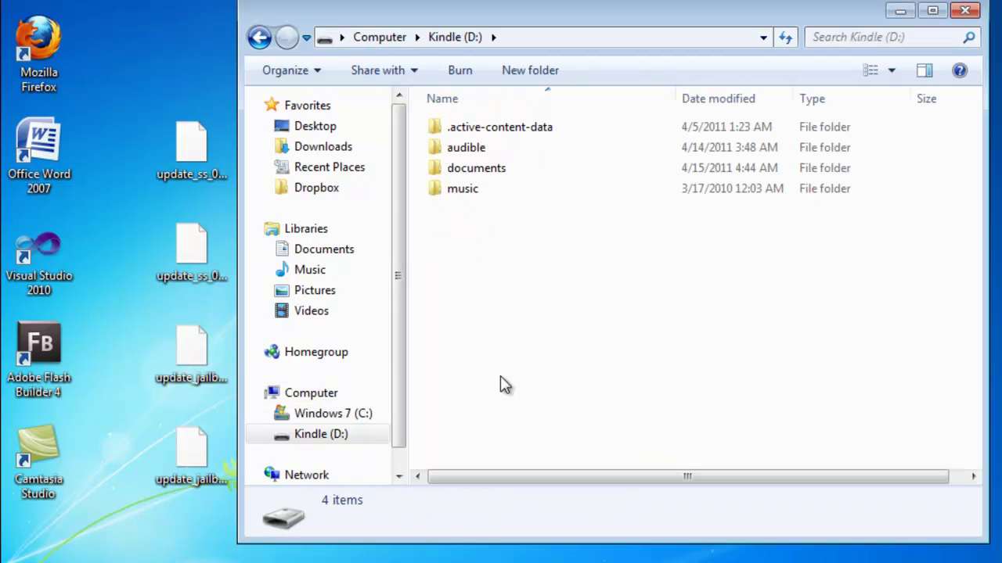
left_click(197, 351)
left_click_drag(192, 356, 552, 292)
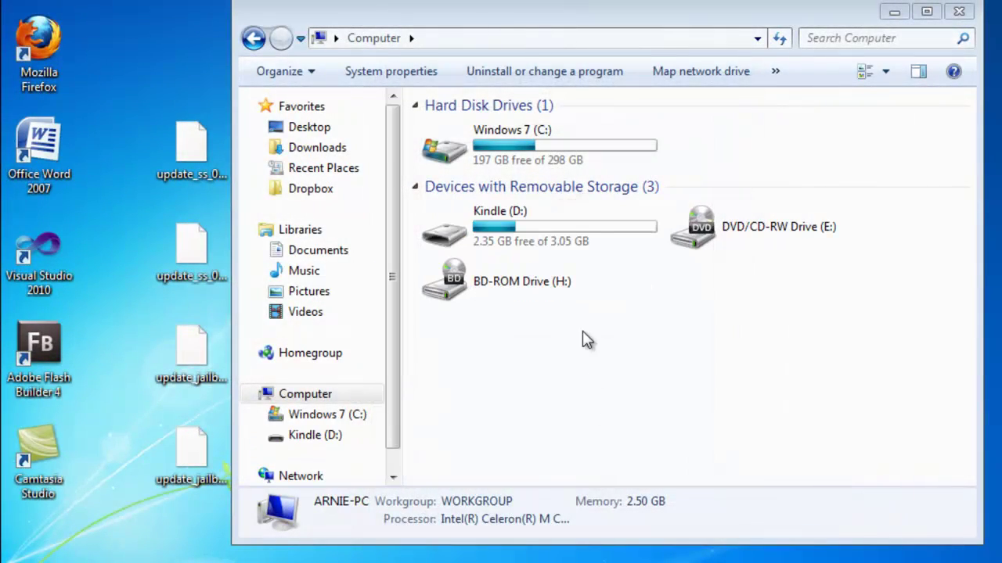
Step: Open Kindle (D:) and copy update_ss_0.20.N_k3g_install.bin onto it from the desktop
double_click(571, 240)
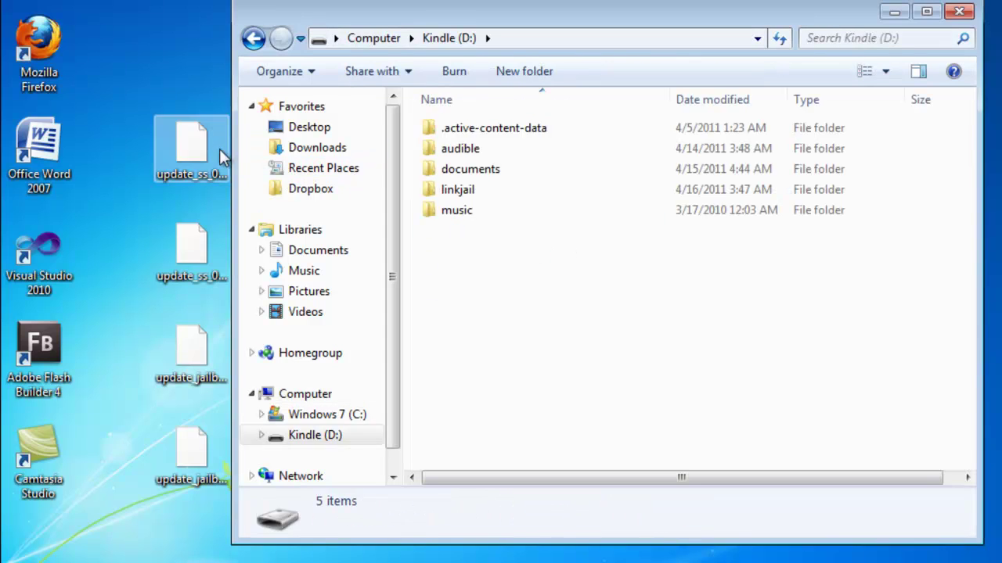
left_click_drag(195, 153, 488, 299)
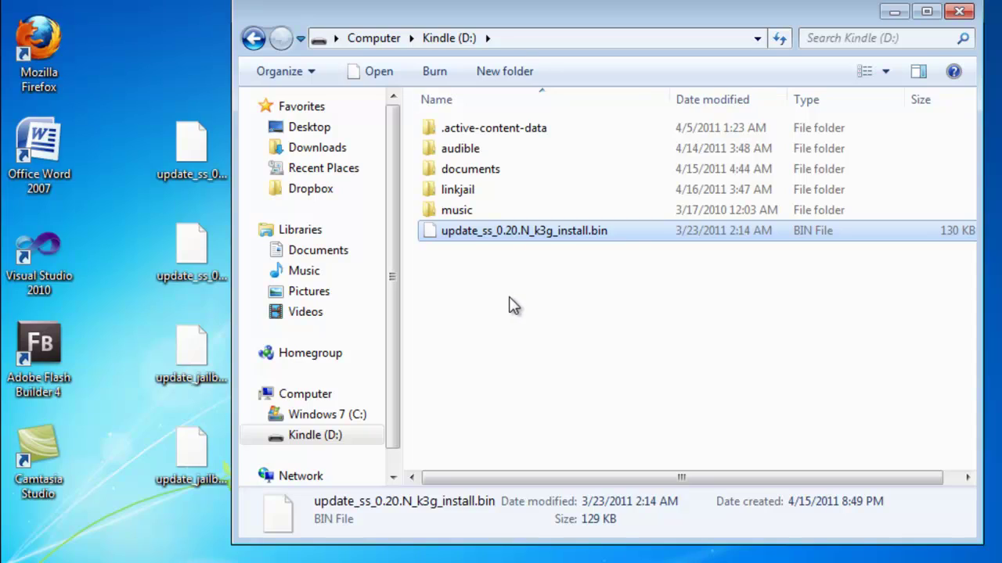
left_click(509, 297)
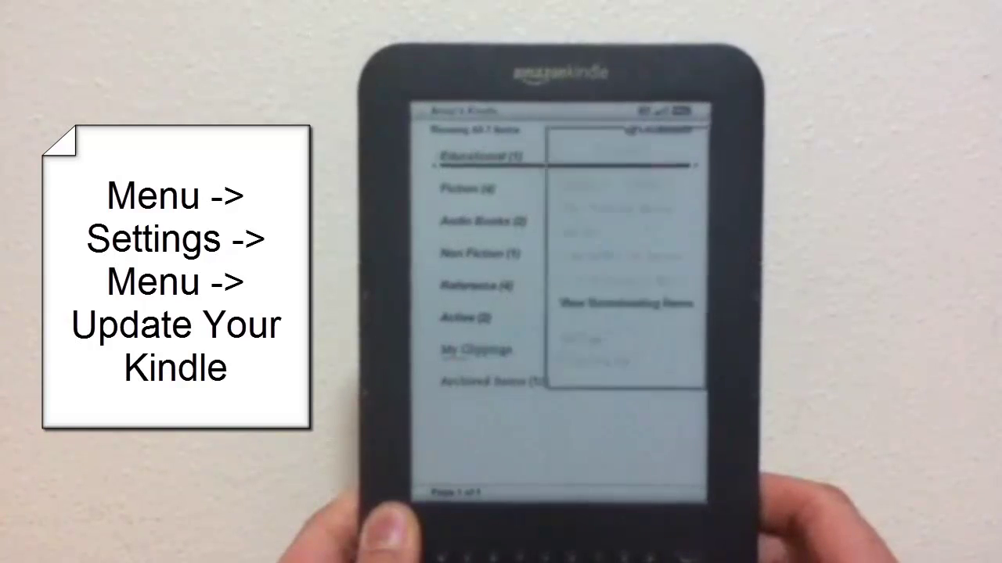
Step: On the Kindle, go to Settings and choose Update Your Kindle from its menu
key("Down")
key("Down")
key("Down")
key("Down")
key("Down")
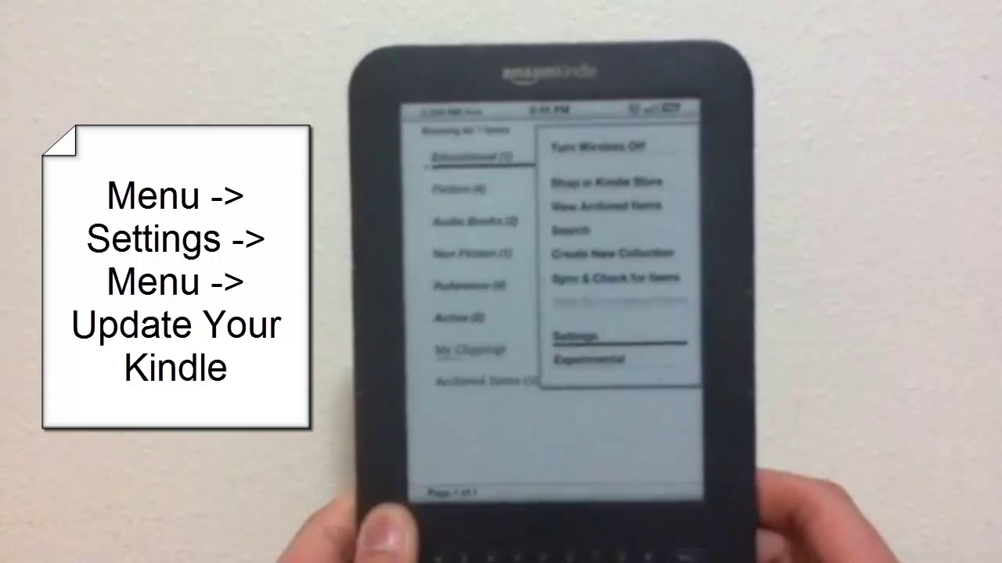
key("Return")
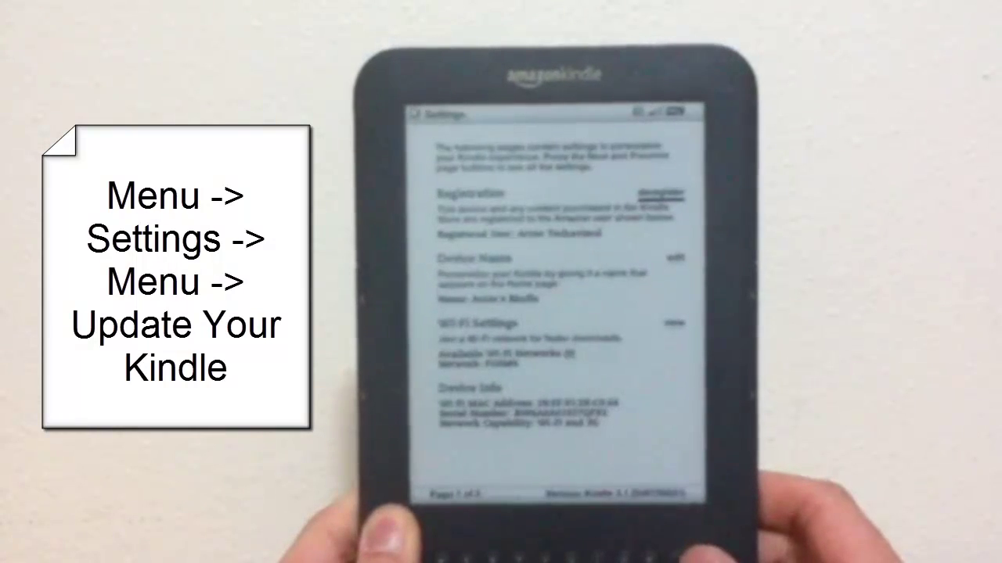
key("Menu")
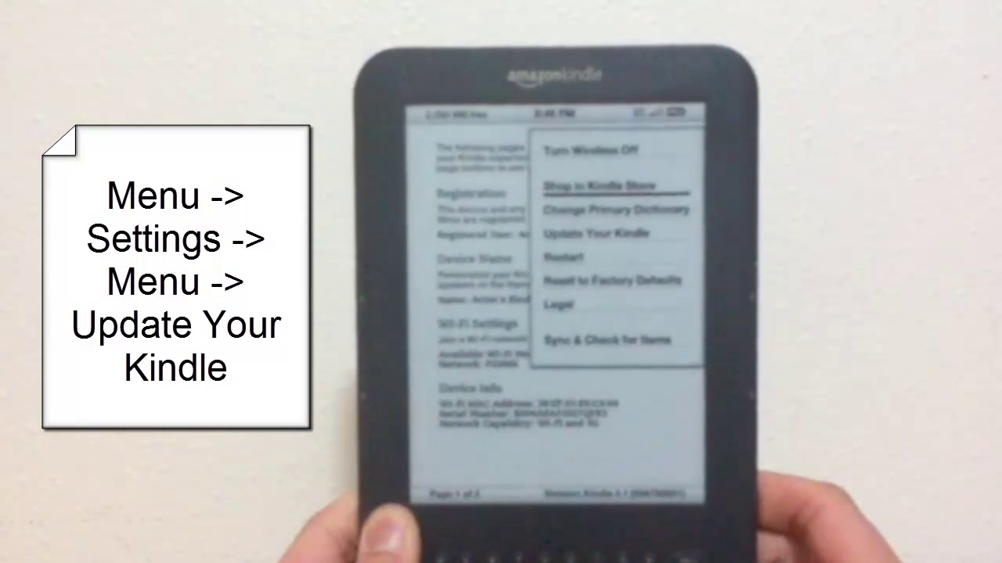
key("Down")
key("Down")
key("Return")
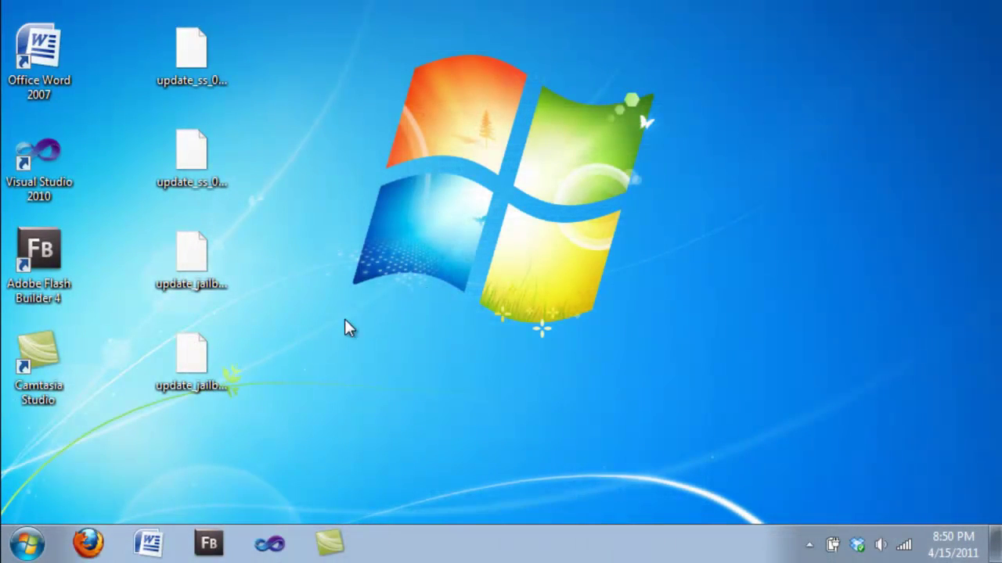
Step: Launch Paint from the Start menu search
left_click(30, 543)
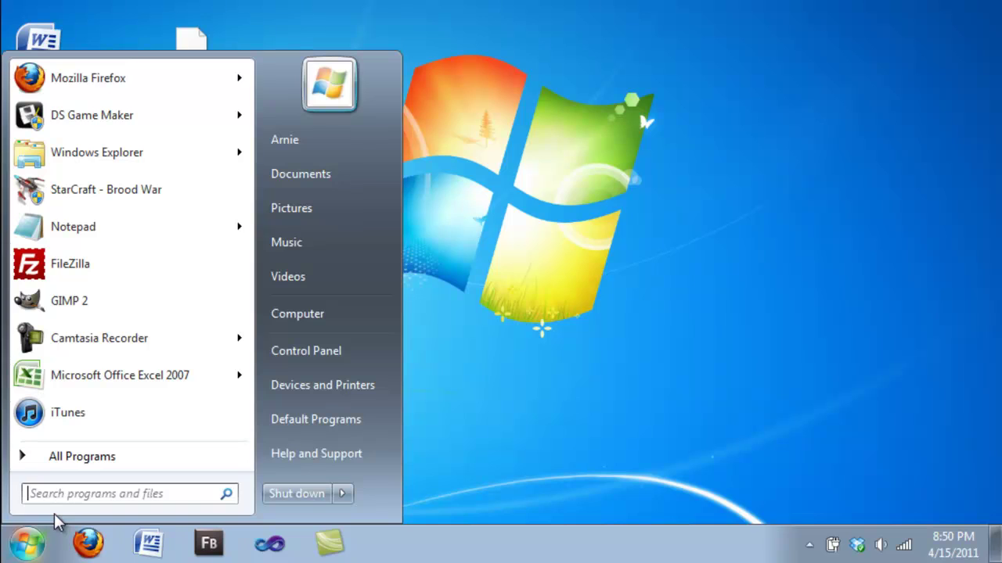
type("paint")
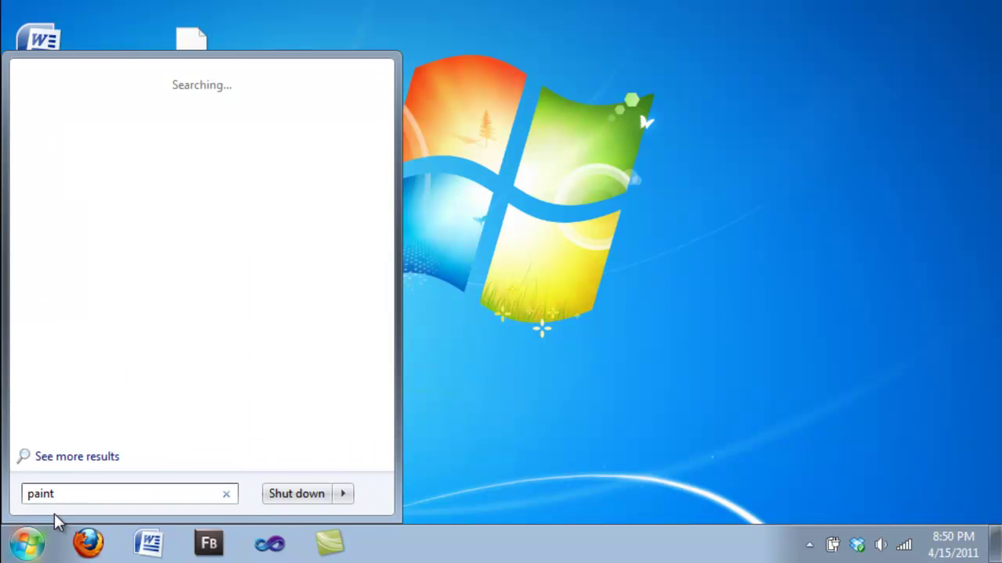
key("Return")
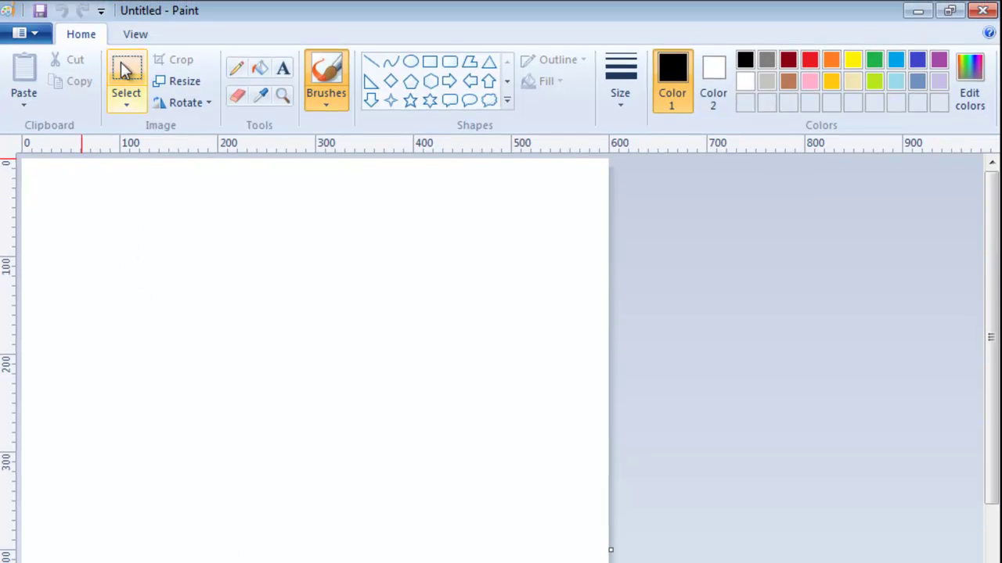
Step: In Image Properties, set the canvas to 600 × 800 pixels in Black and white
left_click(36, 33)
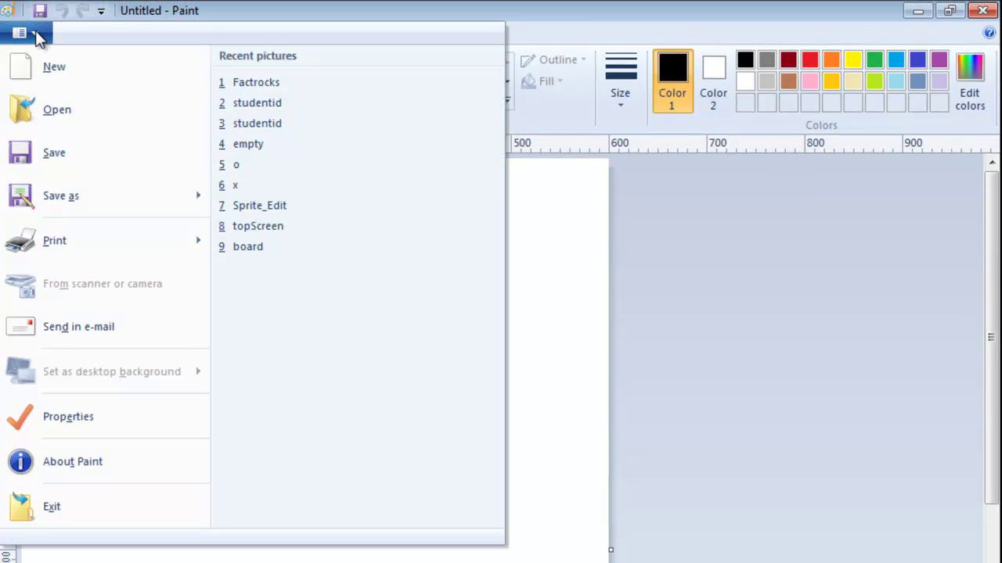
left_click(131, 403)
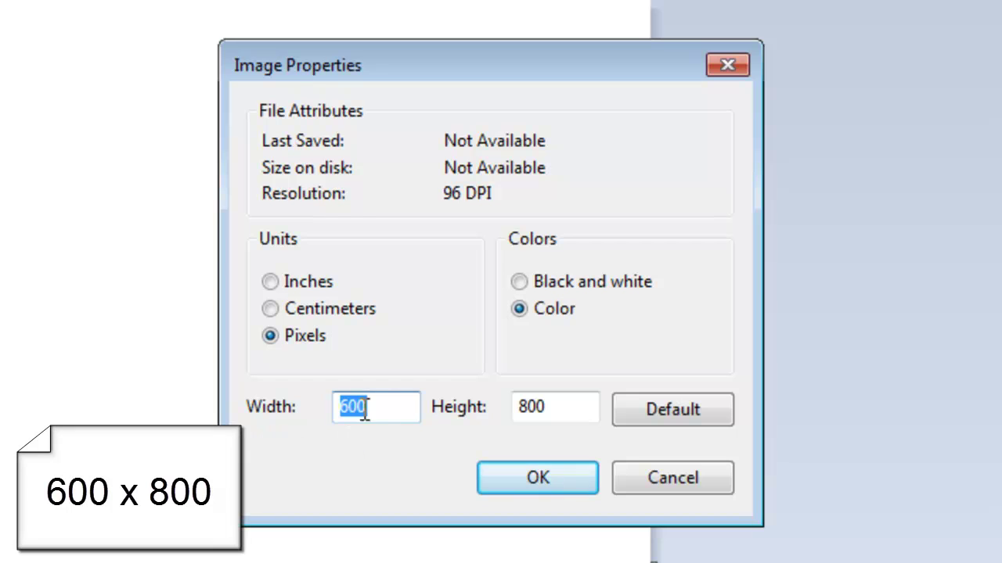
left_click(550, 407)
left_click_drag(550, 407, 519, 406)
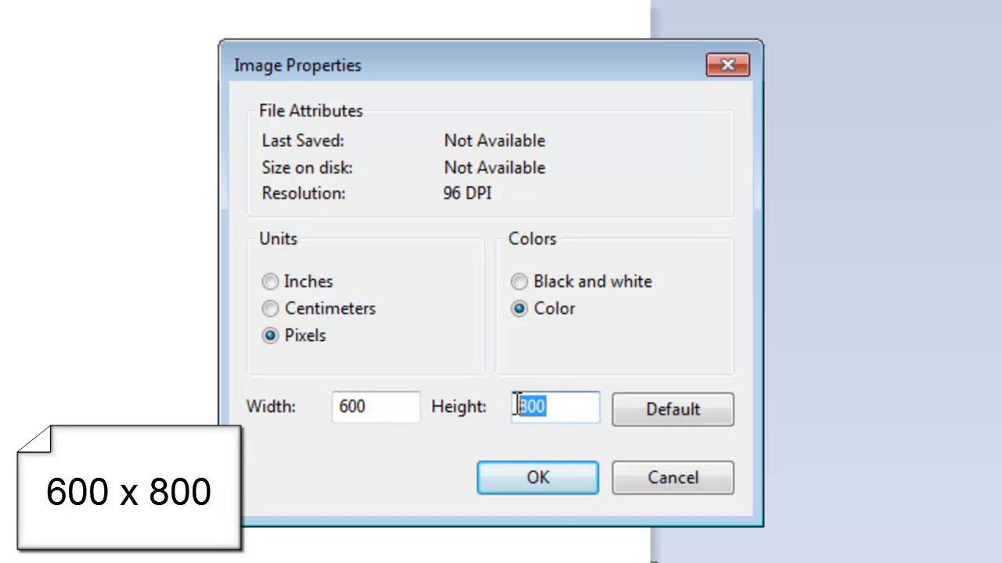
left_click(519, 282)
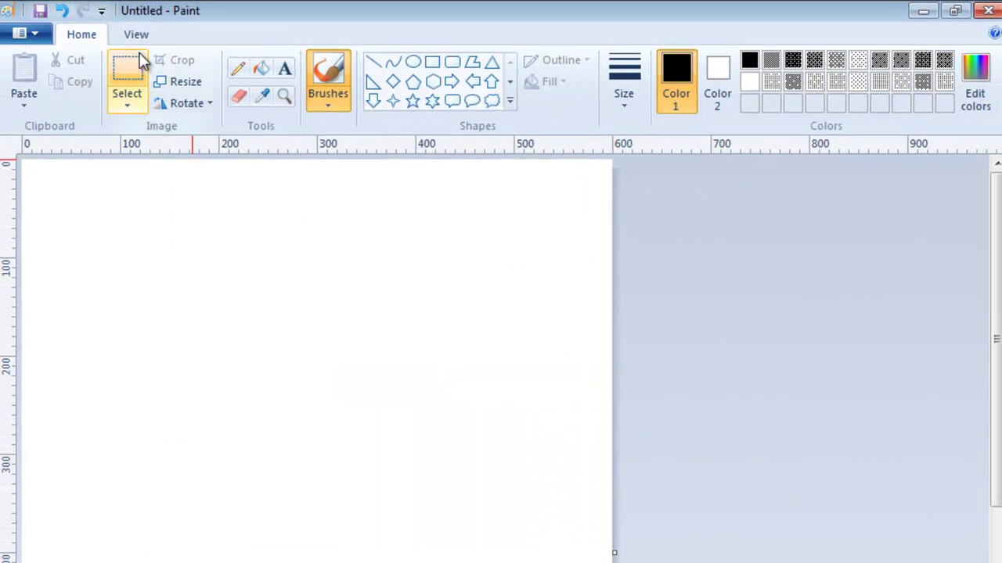
Step: Zoom out, add the title 'Factrock's Kindle 3' near the page top, and save as Factrocks
left_click(137, 36)
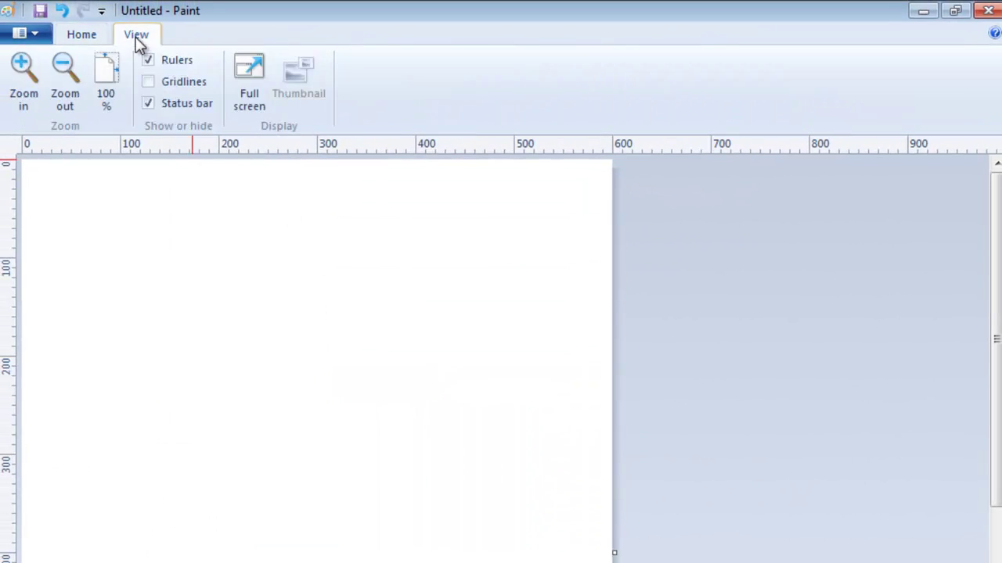
left_click(76, 79)
left_click(88, 39)
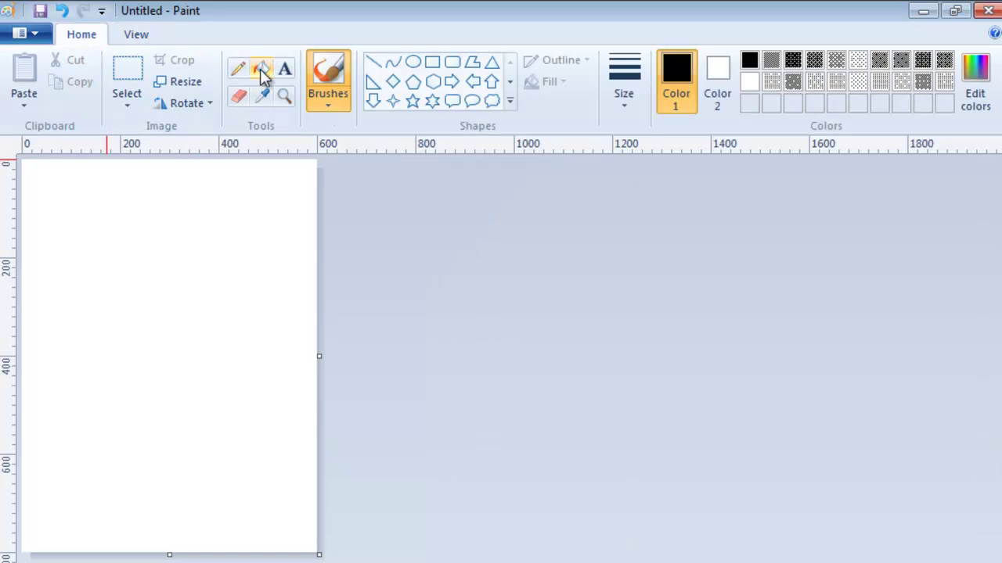
left_click(285, 76)
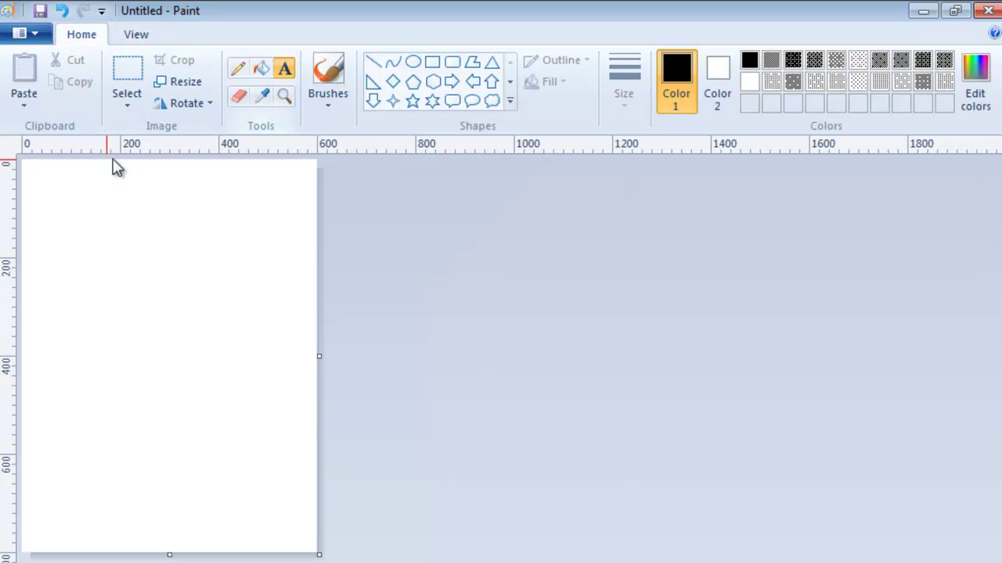
left_click(55, 188)
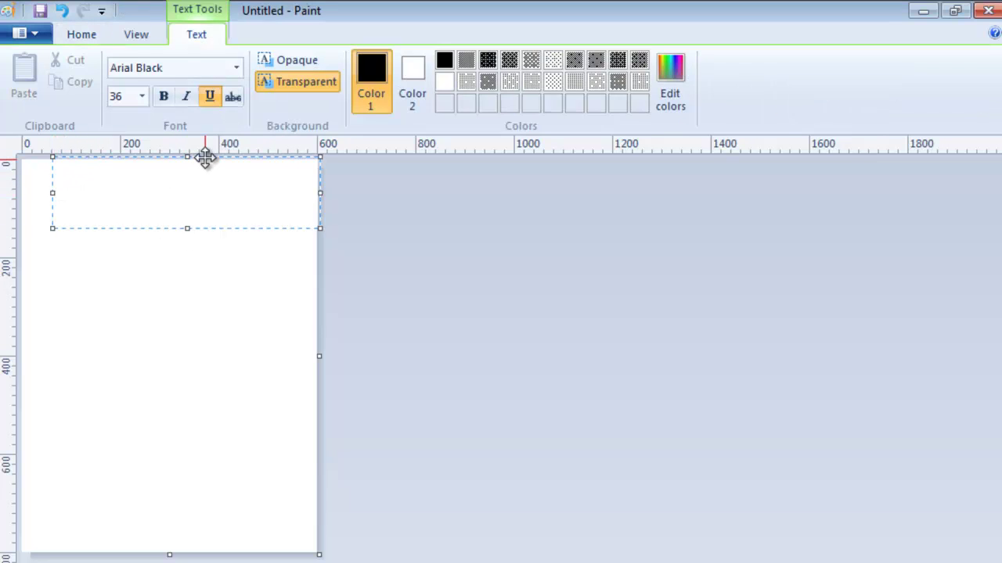
left_click_drag(205, 155, 190, 179)
type("Fa")
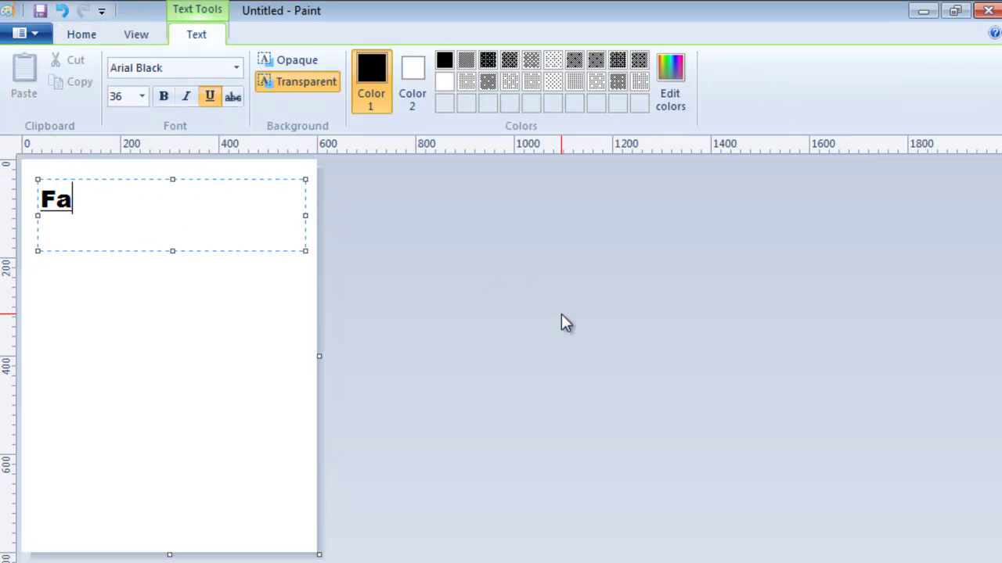
type("ctrock")
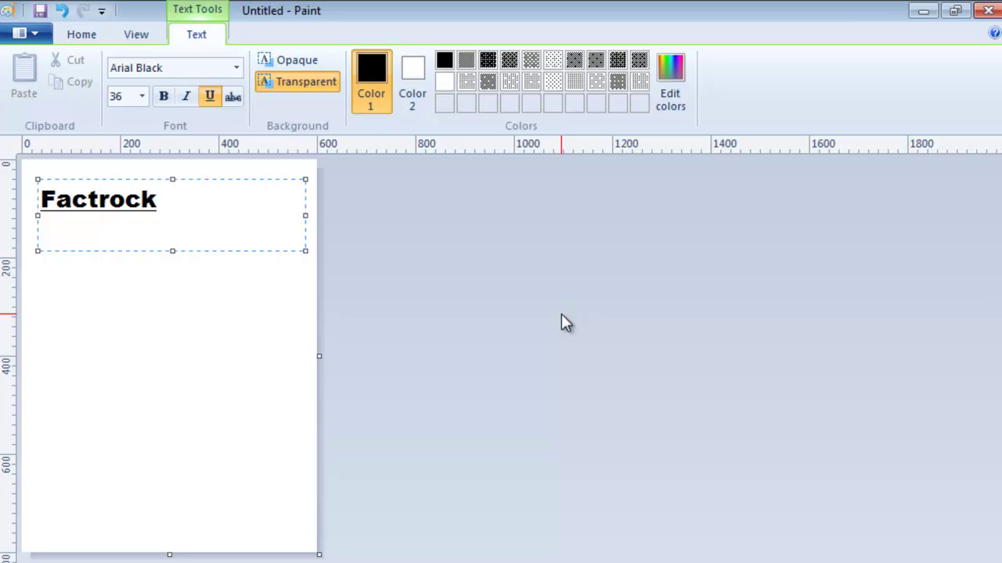
type("'s Kind")
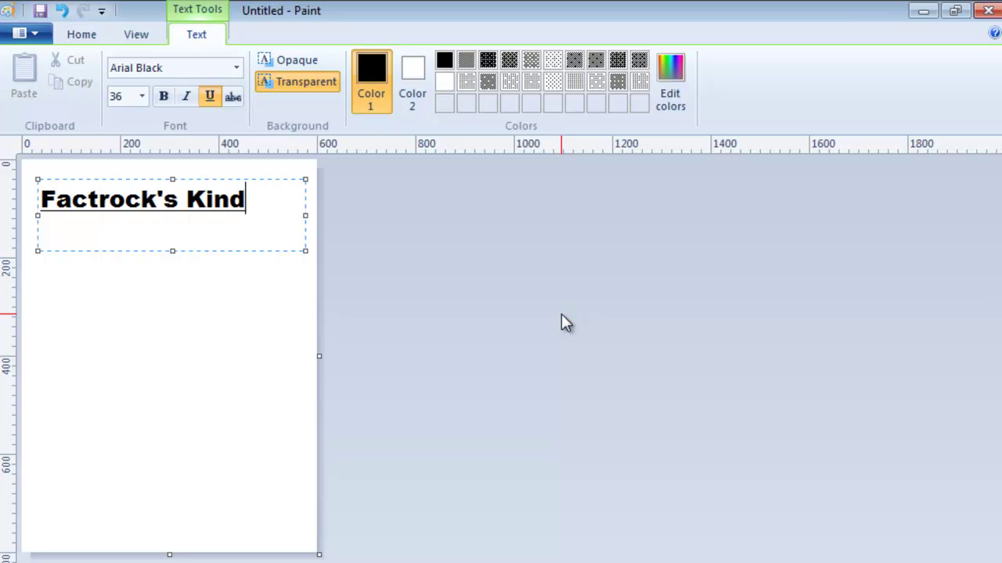
type("le 3")
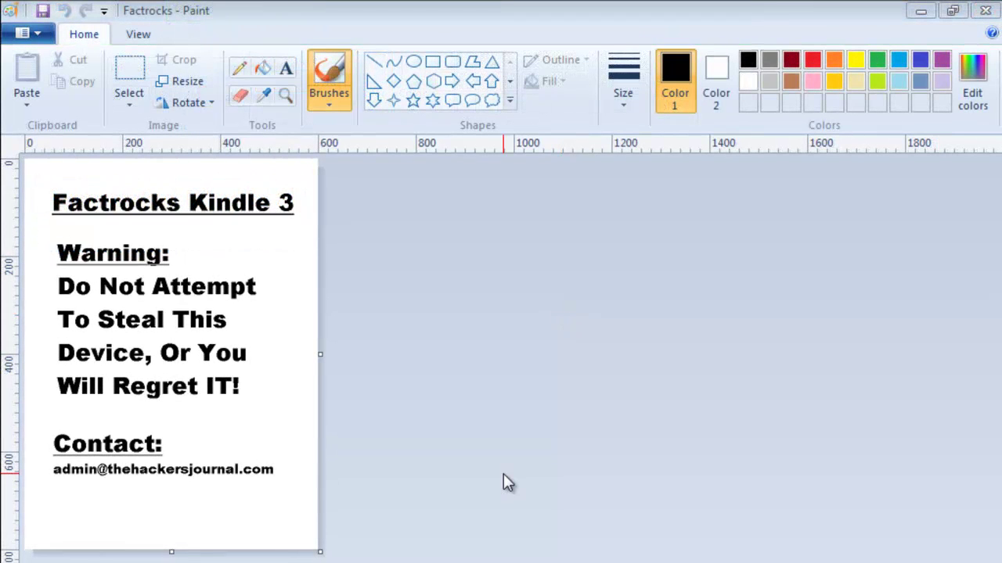
left_click(28, 34)
left_click(81, 168)
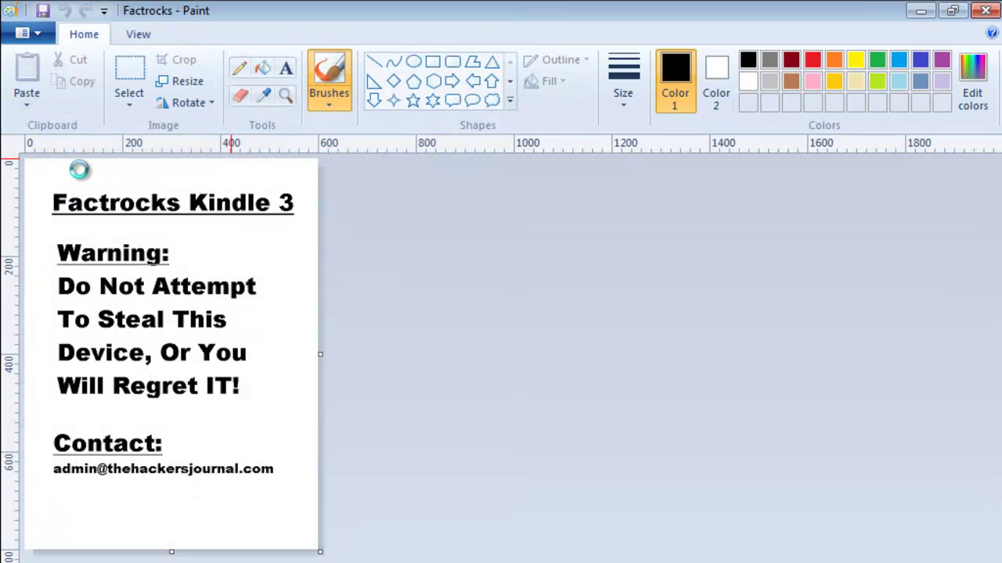
Step: Close Paint and open the linkss\screensavers folder on Kindle (D:)
left_click(988, 10)
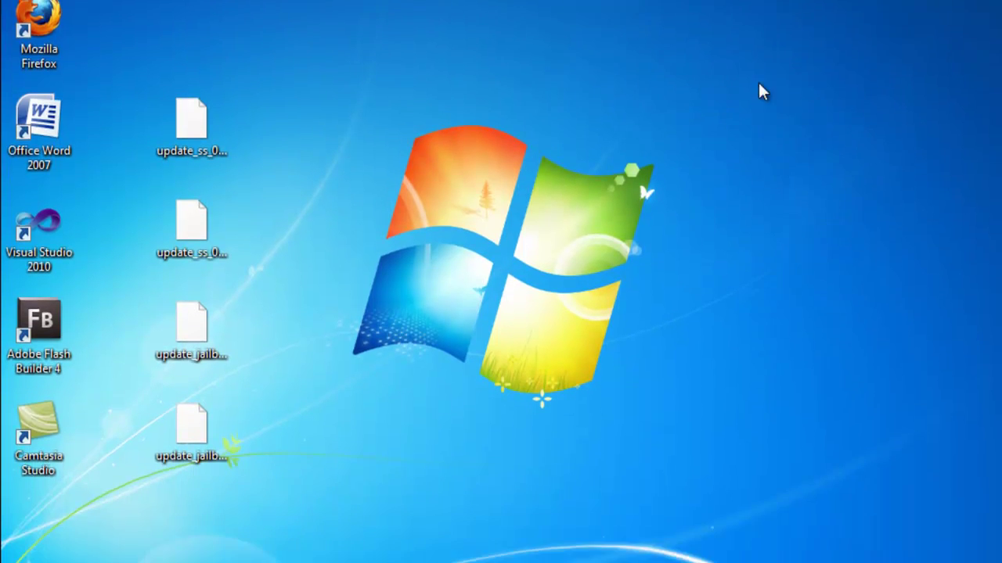
key("super")
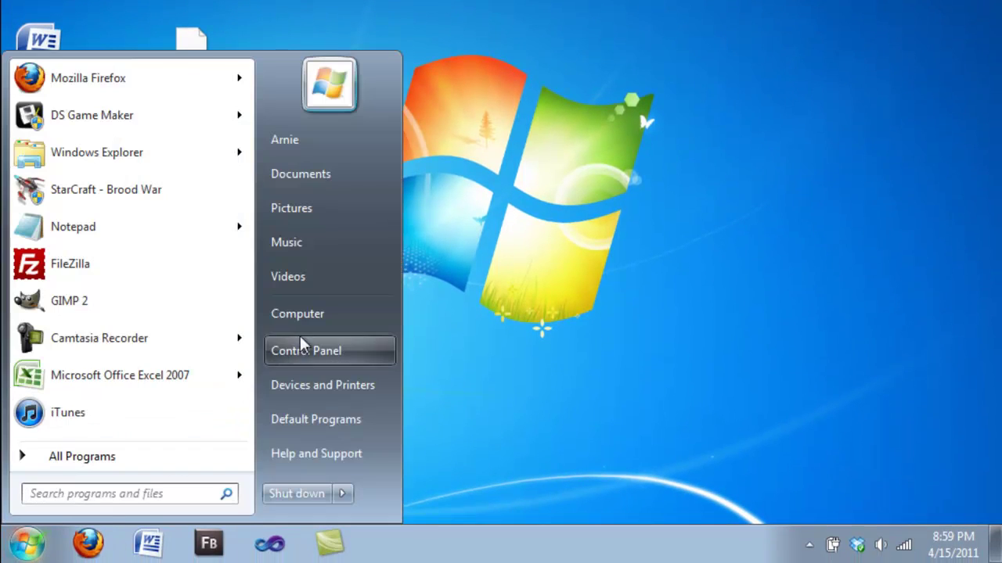
left_click(307, 324)
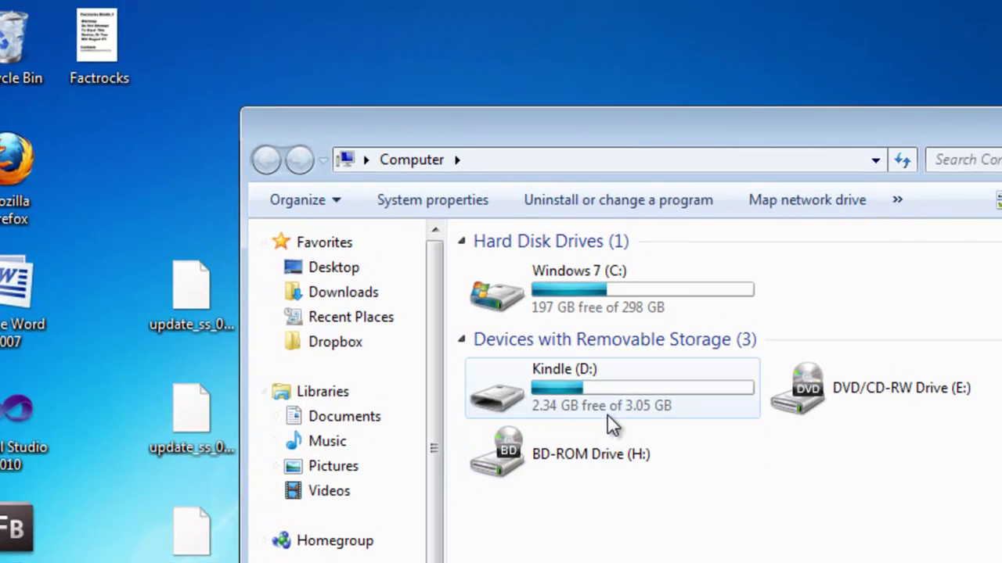
double_click(607, 414)
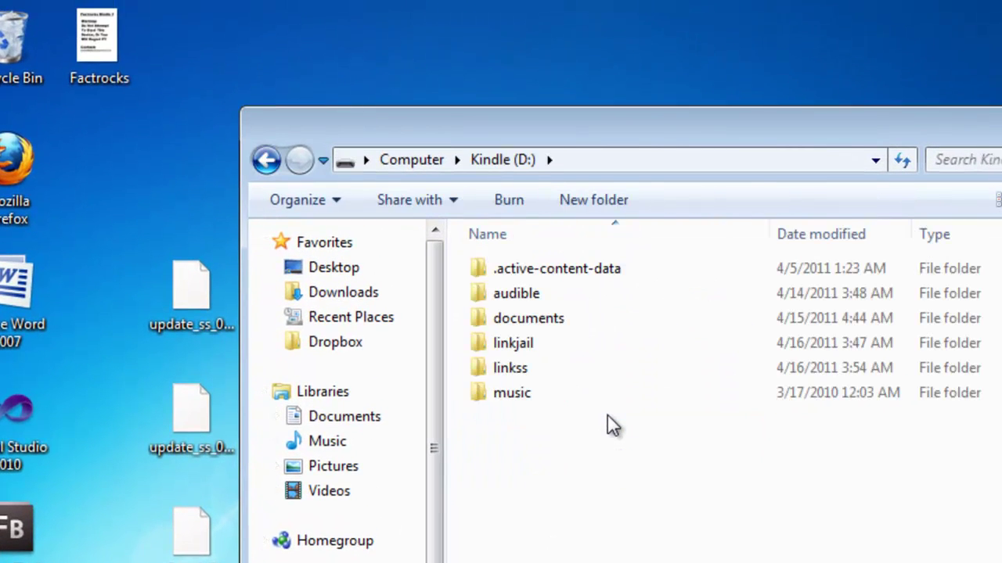
double_click(578, 374)
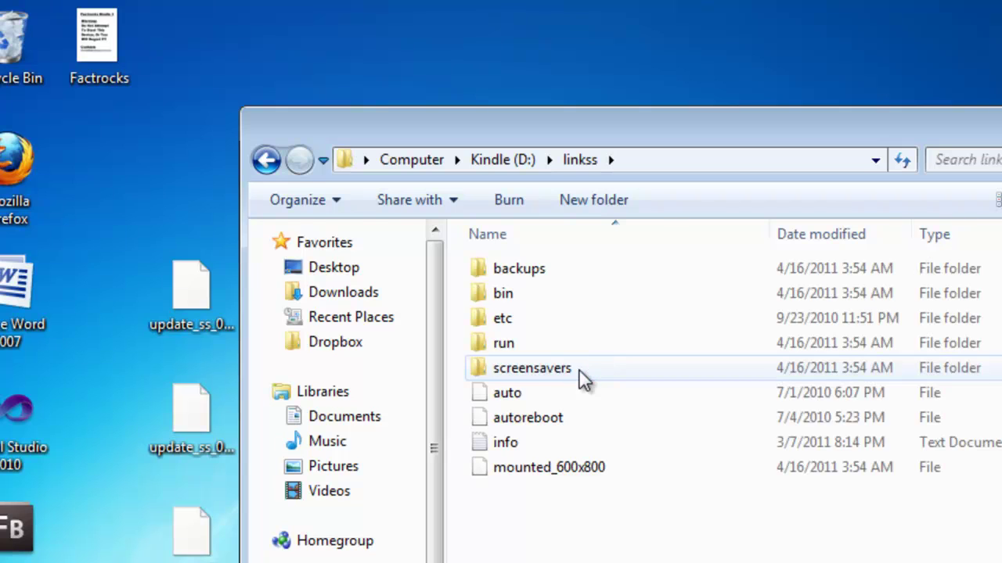
double_click(578, 371)
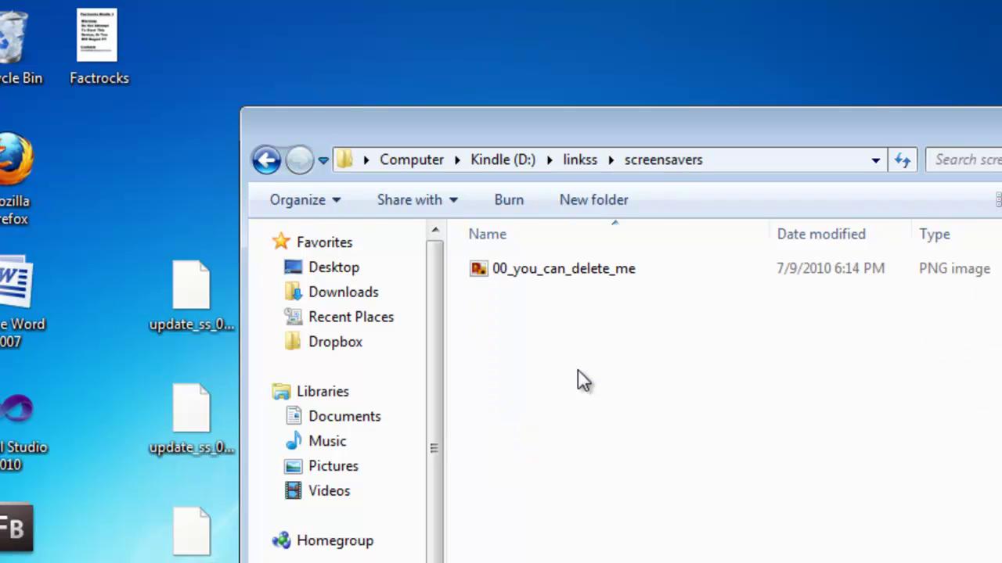
Step: Permanently delete 00_you_can_delete_me and copy the Factrocks picture from the desktop into the folder
right_click(566, 272)
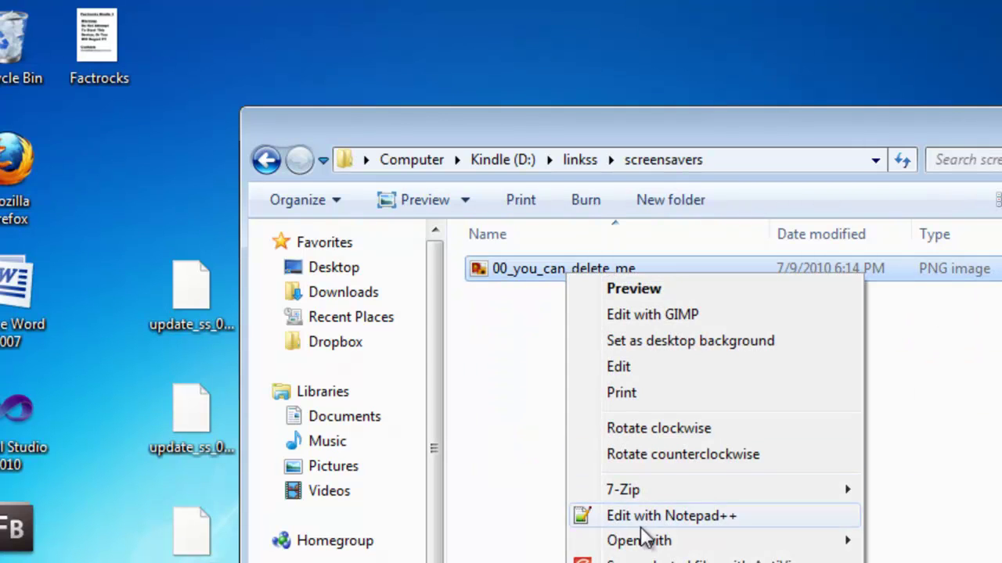
key("Delete")
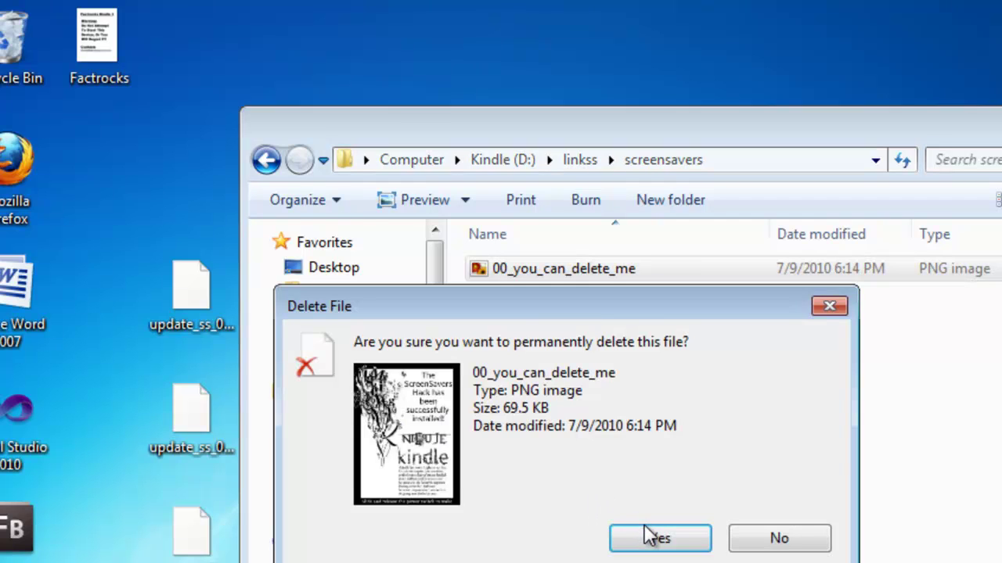
left_click(658, 538)
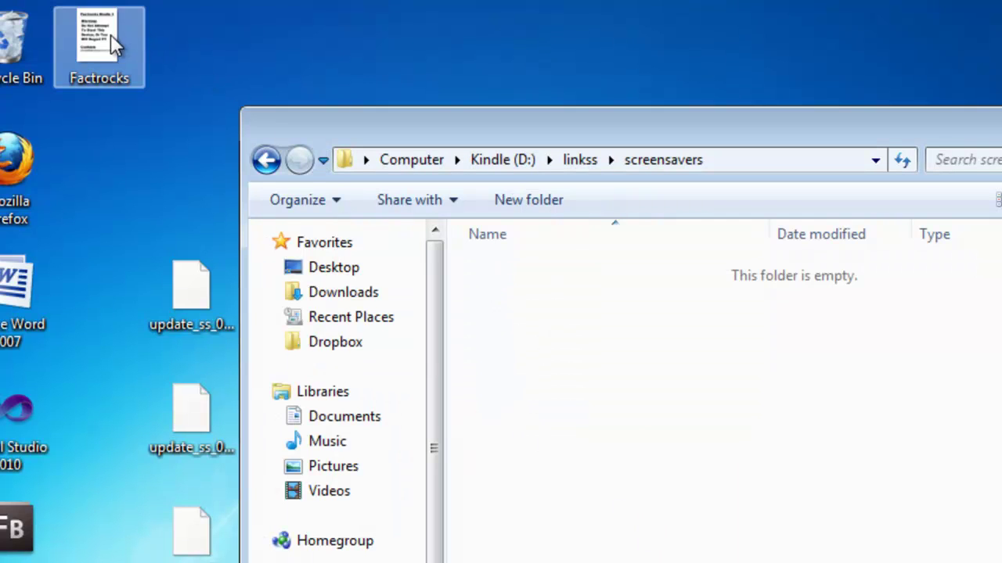
left_click_drag(112, 56, 627, 407)
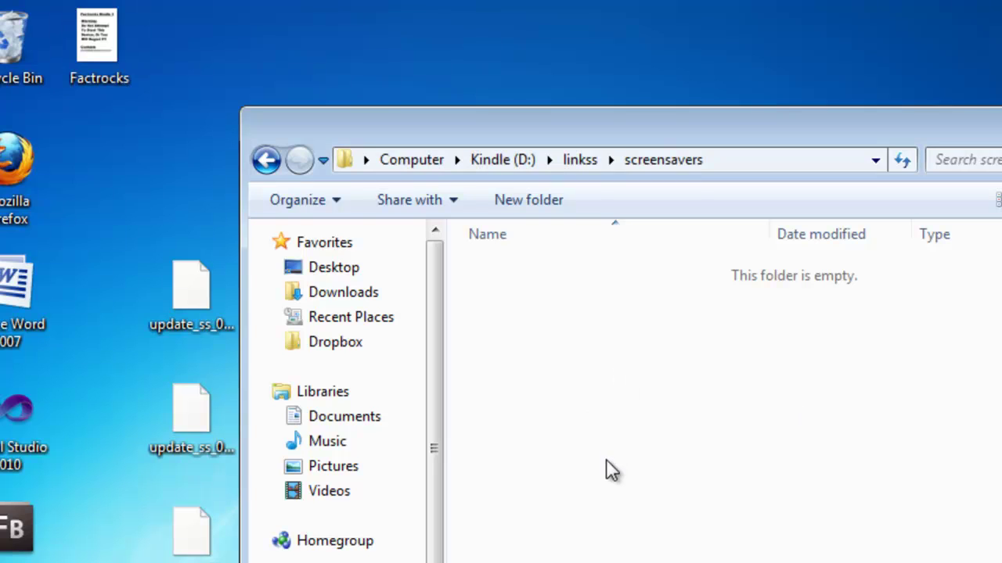